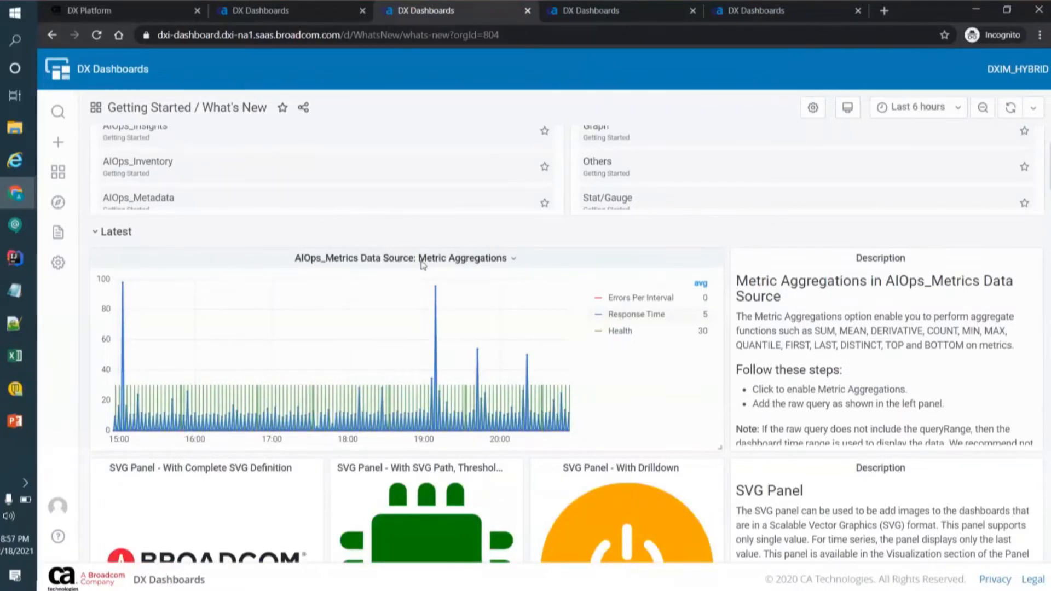
Switch to Notepad++ and review the raw JSON query, from its two Database metric names to the MAP formula and its Health output
key("alt+Tab")
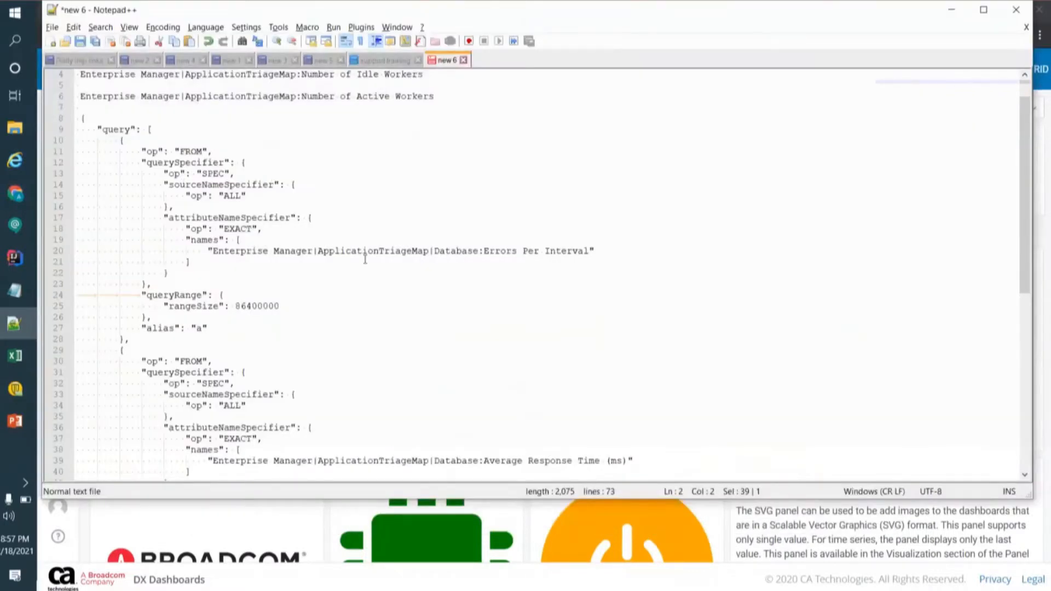
double_click(510, 252)
double_click(502, 461)
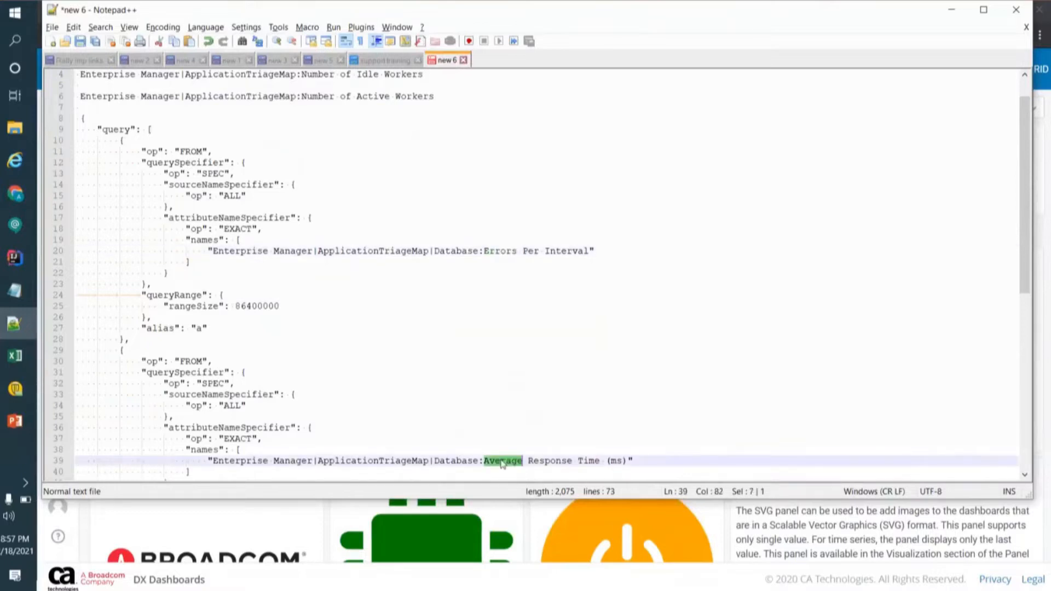
scroll(502, 463, "down", 2)
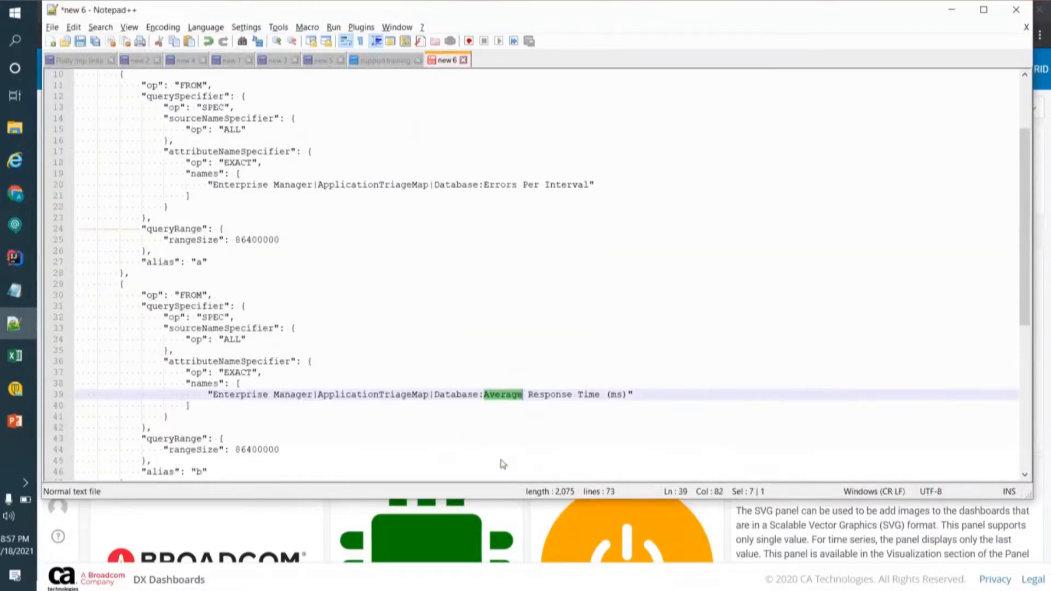
scroll(502, 464, "down", 3)
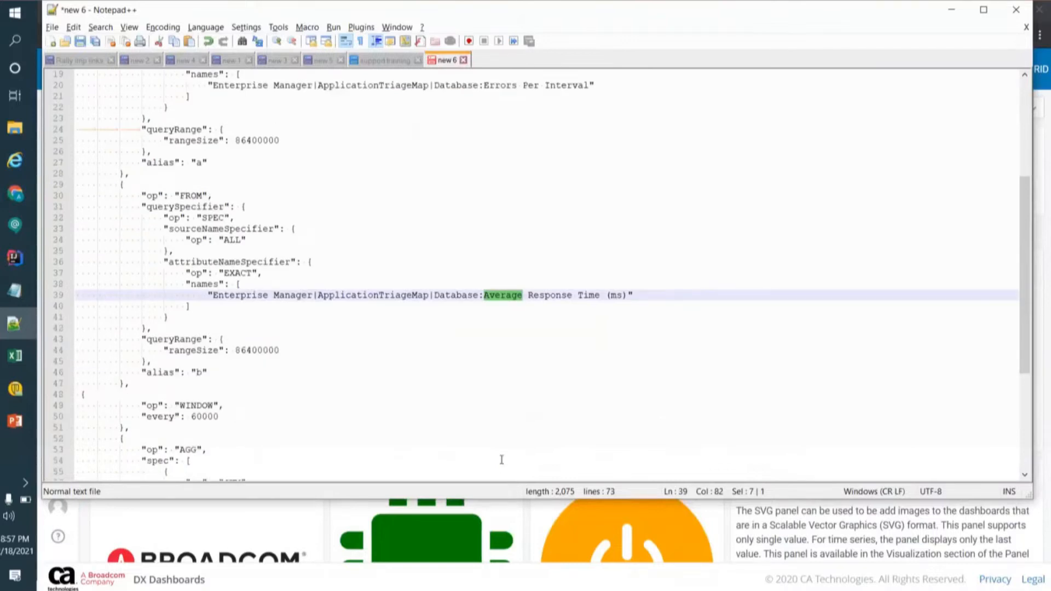
left_click(534, 299)
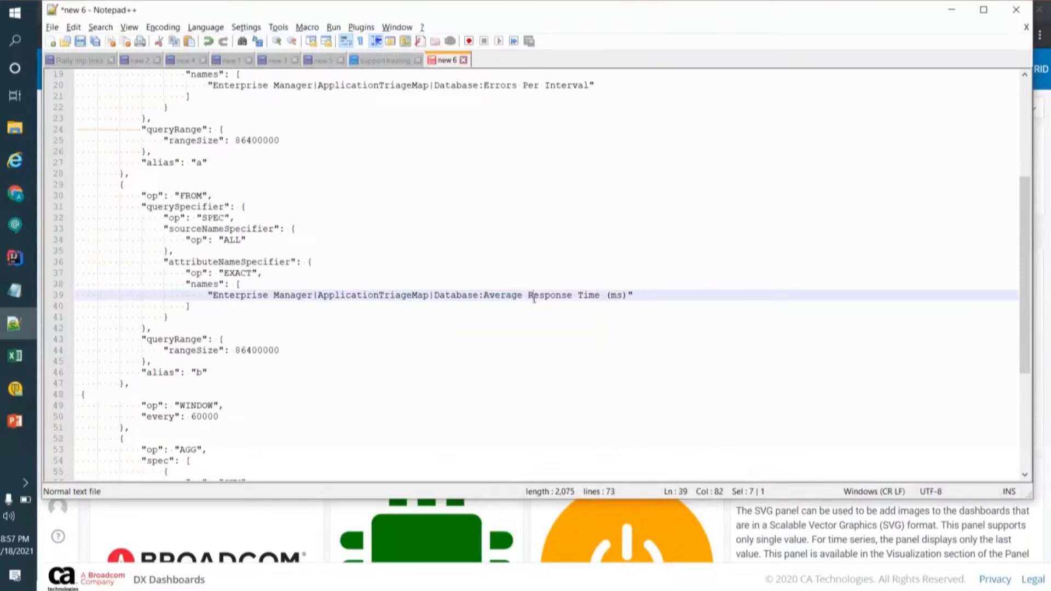
scroll(534, 299, "down", 6)
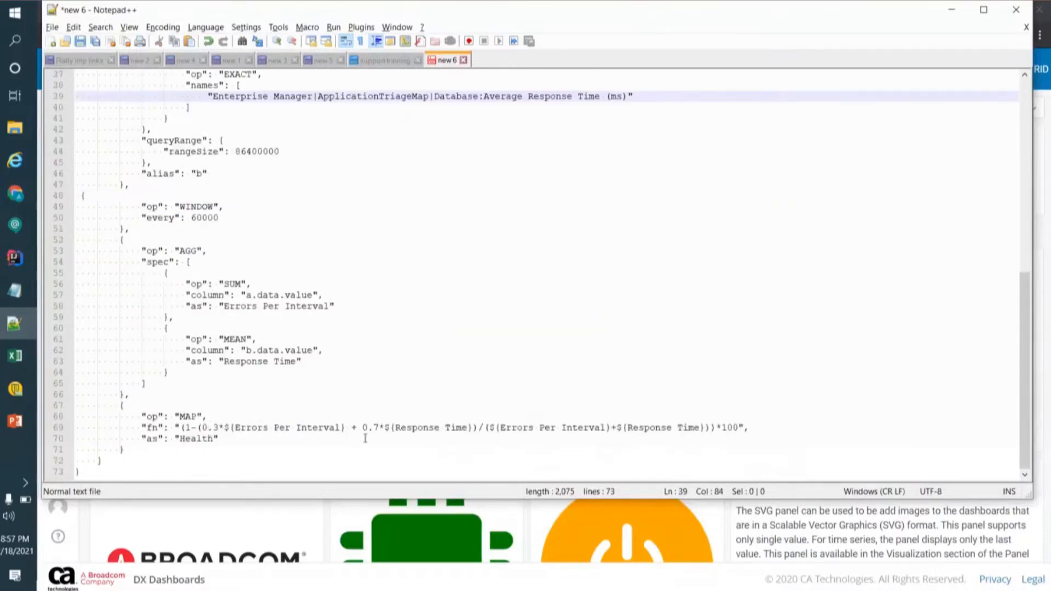
left_click(275, 427)
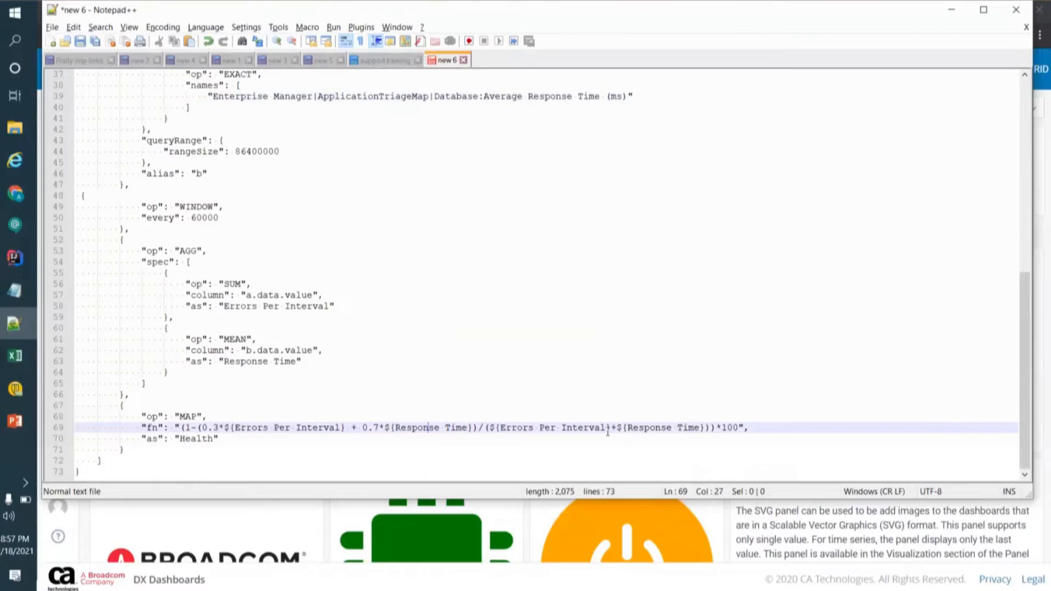
left_click(674, 428)
left_click(209, 438)
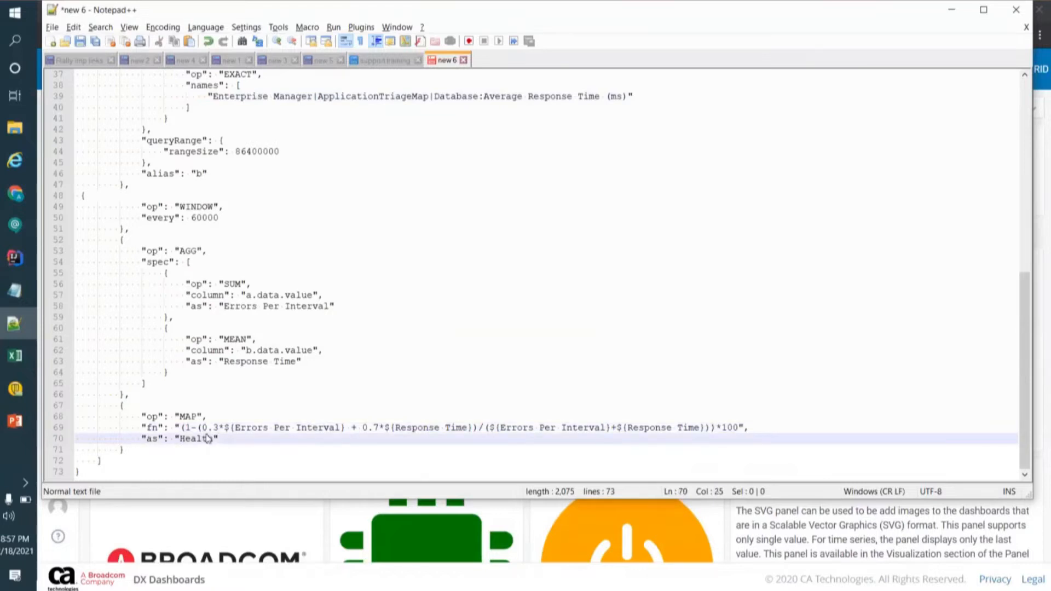
double_click(209, 438)
Compare the two FROM blocks in the JSON query and the metric name each one specifies
scroll(209, 438, "up", 10)
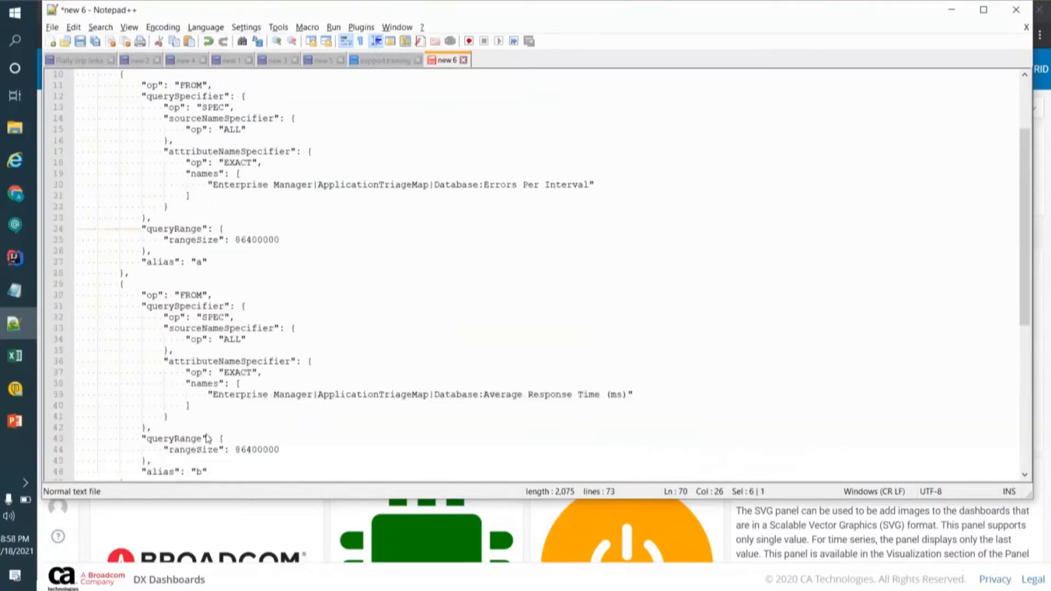
left_click(134, 109)
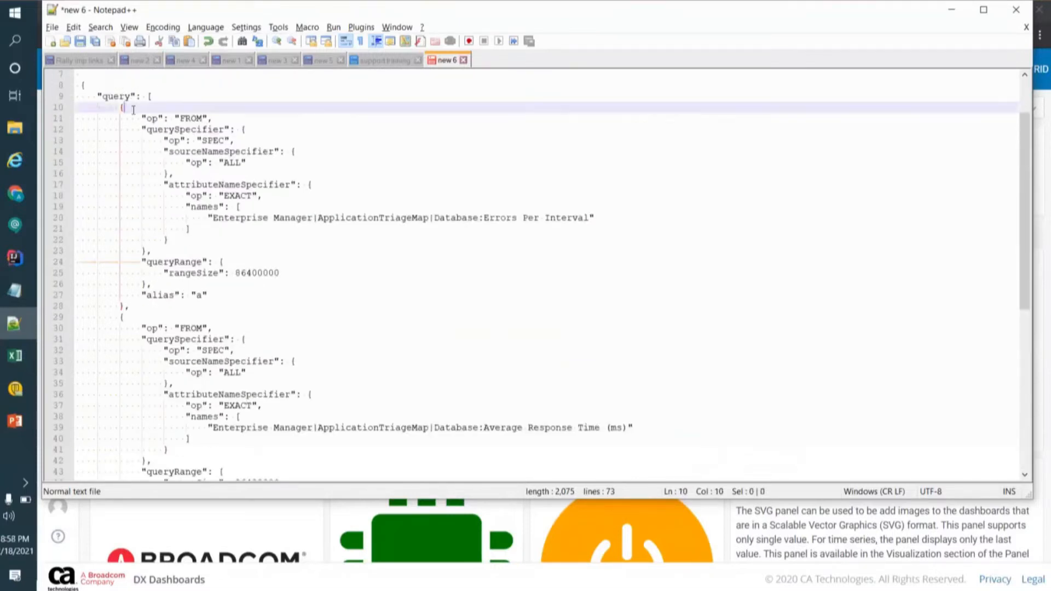
left_click(128, 320)
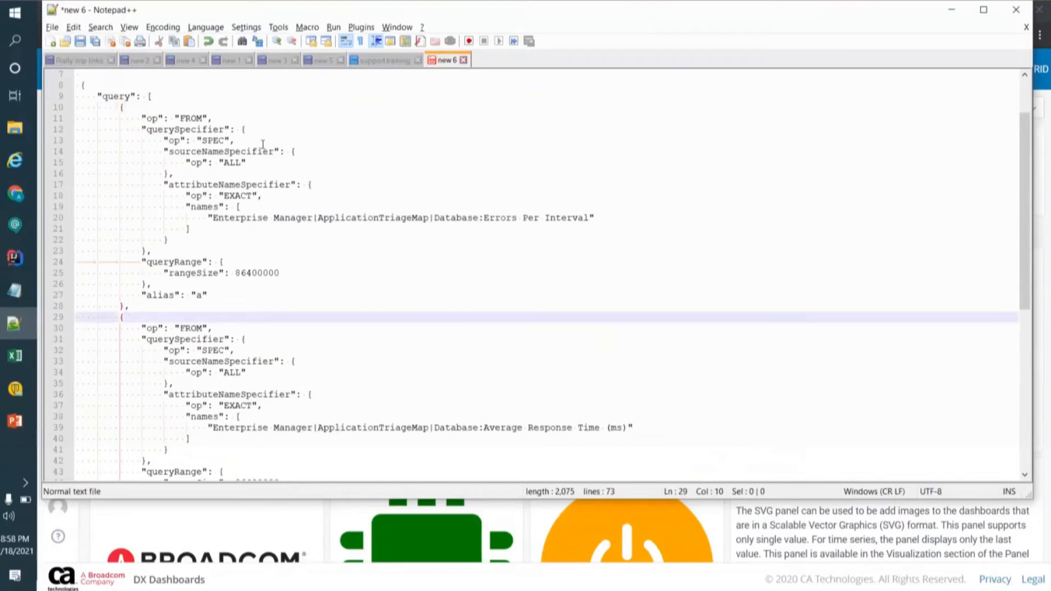
left_click_drag(483, 218, 600, 220)
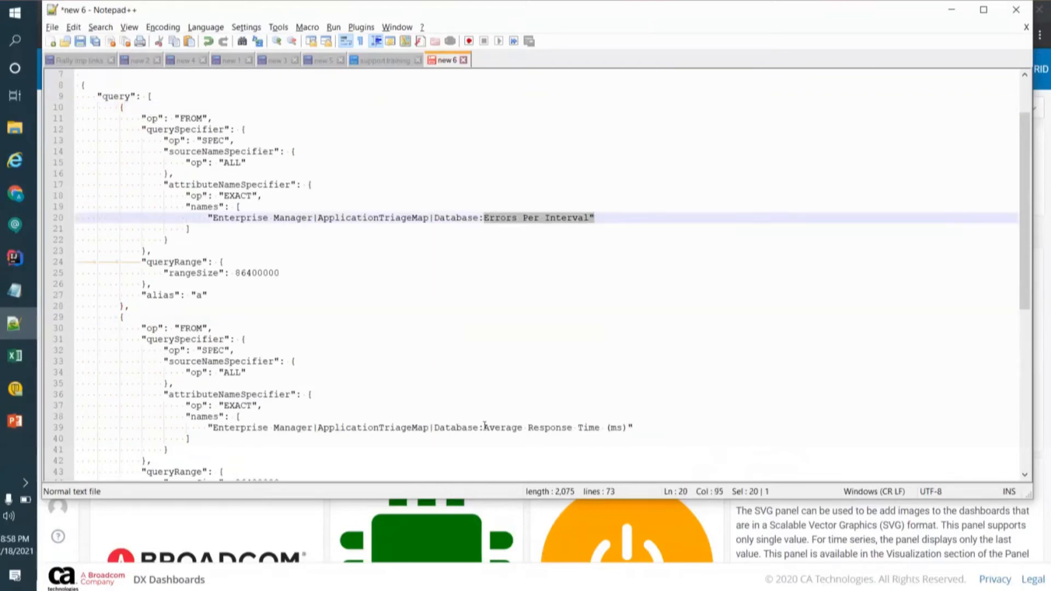
double_click(502, 427)
left_click(628, 428, "shift")
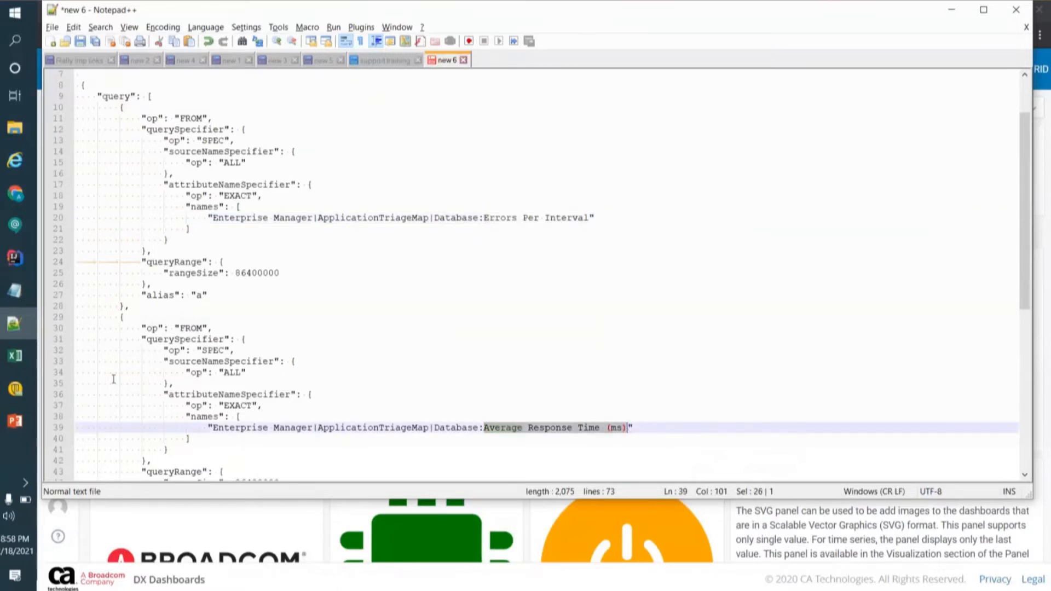
Examine the first FROM block's source specifier, attribute name specifier, Errors Per Interval metric and alias
left_click(119, 107)
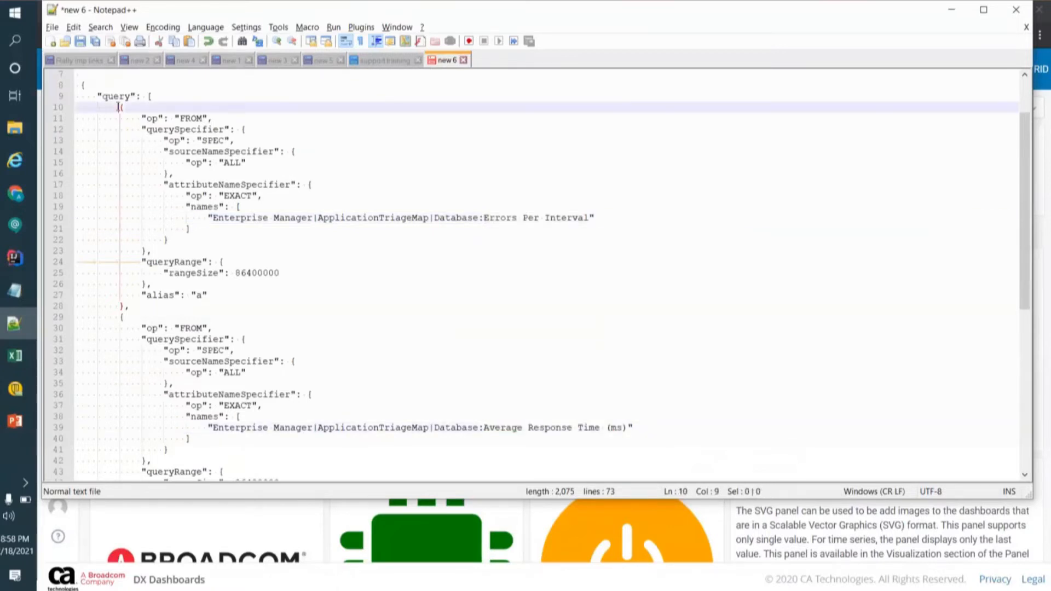
left_click(199, 296)
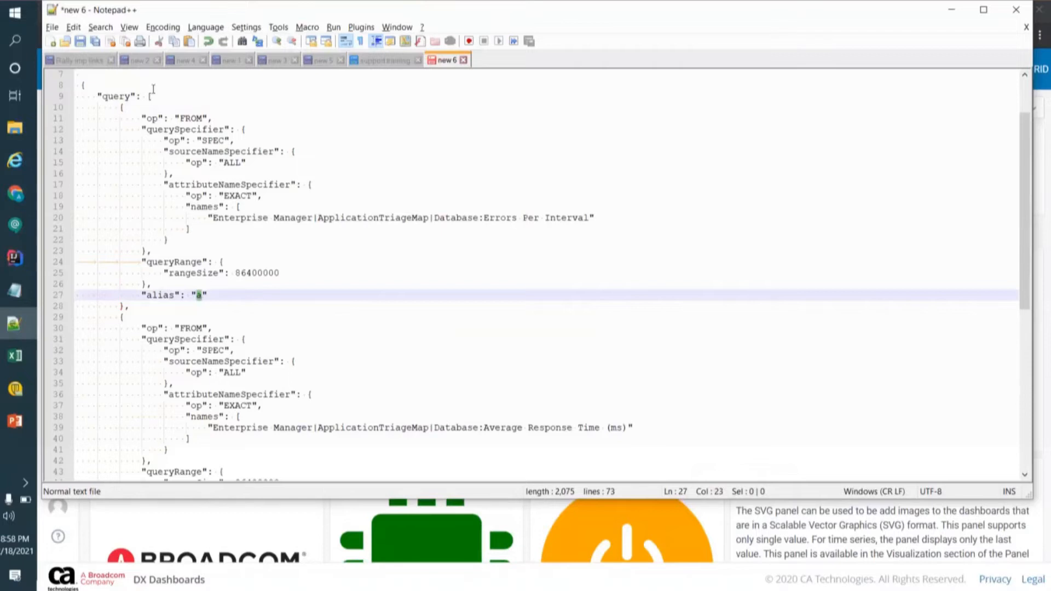
left_click(139, 117)
left_click(192, 152)
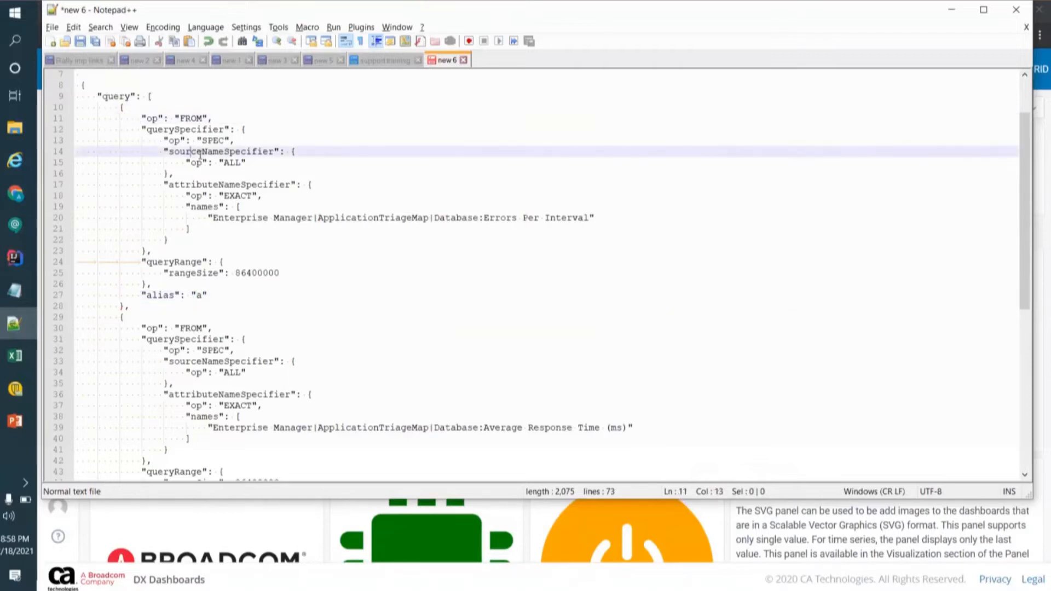
left_click(230, 161)
left_click(224, 187)
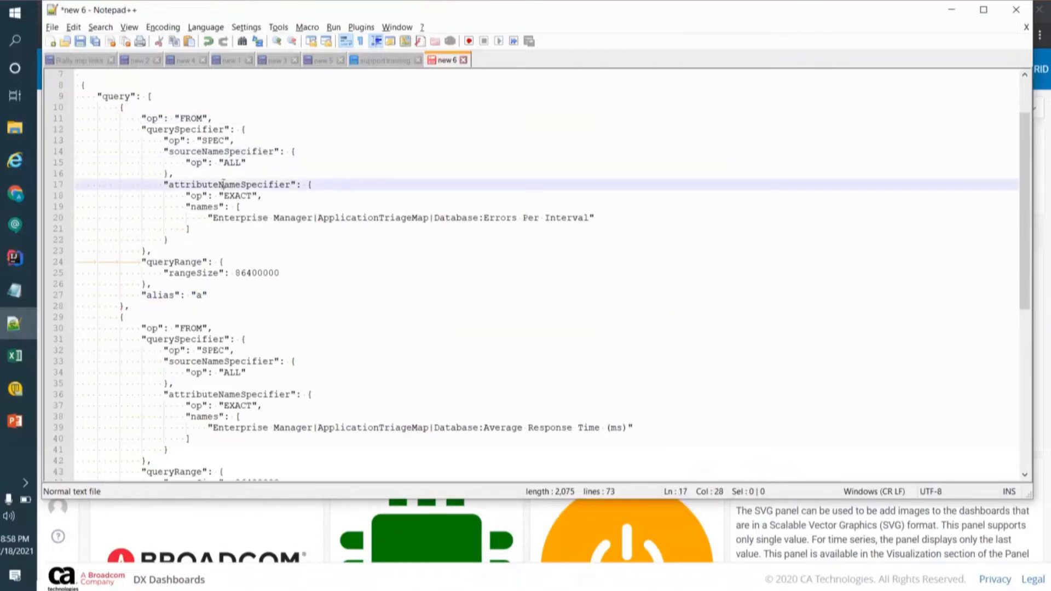
double_click(223, 186)
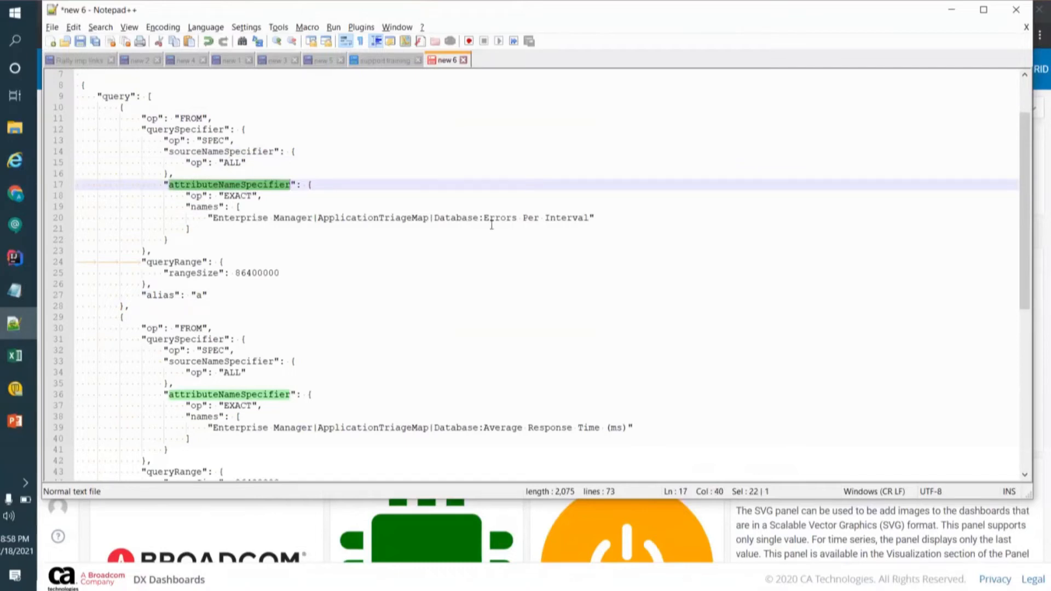
left_click_drag(485, 218, 584, 218)
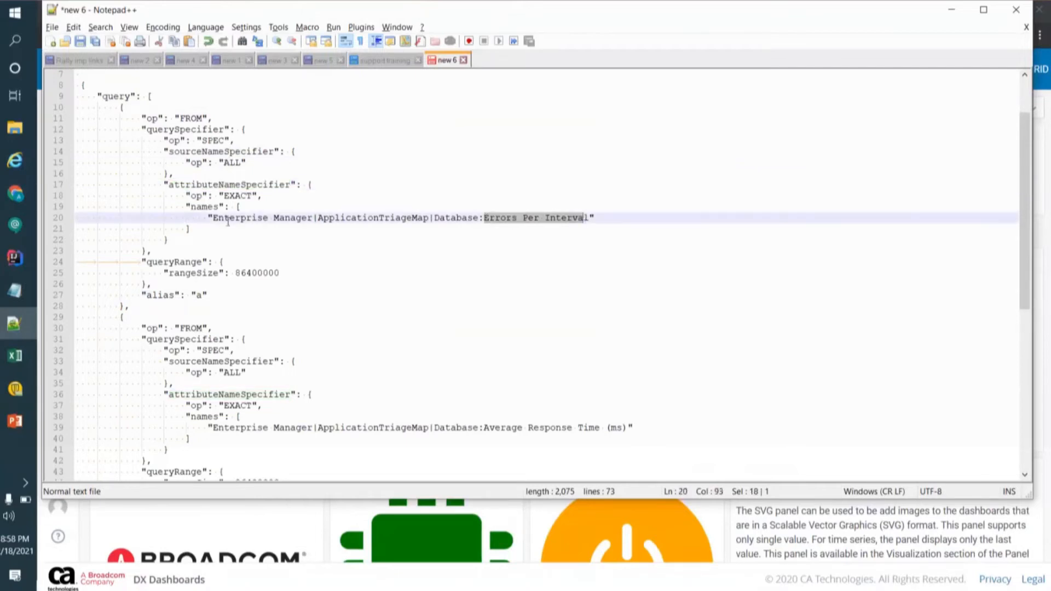
left_click(197, 296)
double_click(199, 295)
scroll(201, 297, "down", 1)
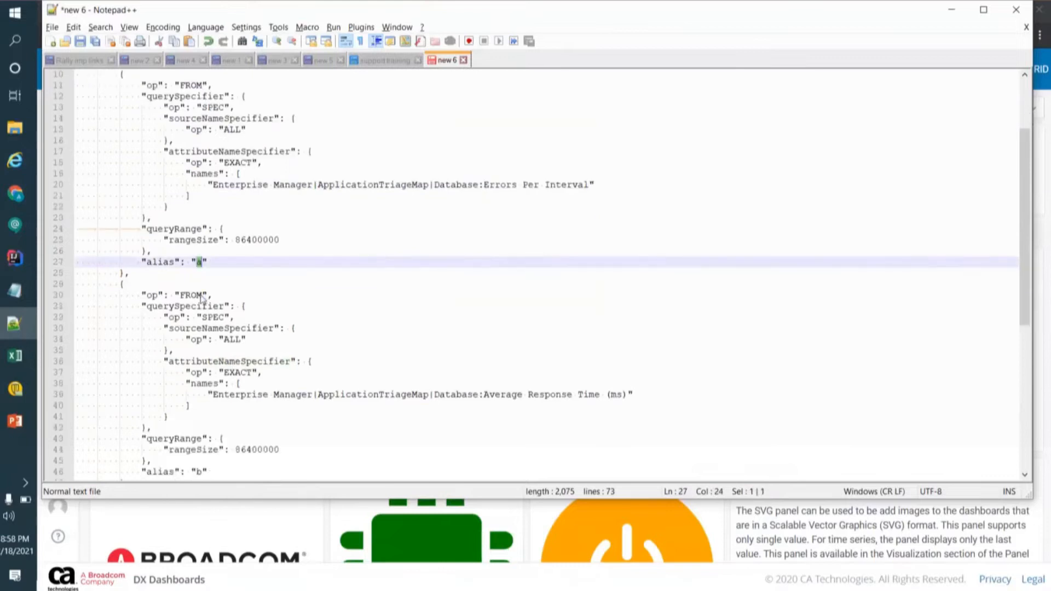
Examine the second FROM block's source specifier, Average Response Time metric and alias
left_click(237, 340)
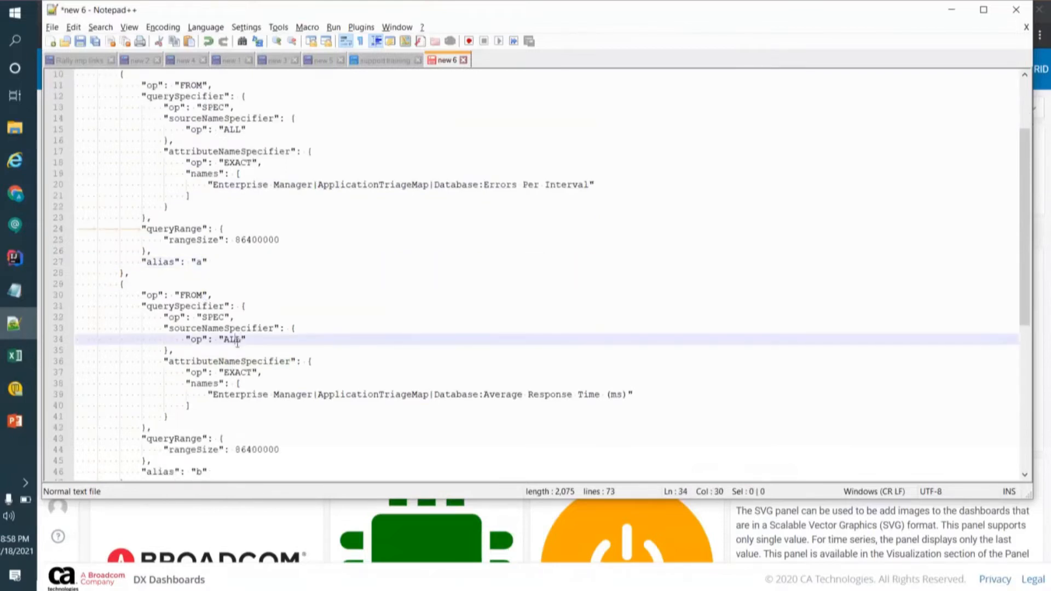
left_click_drag(485, 395, 639, 398)
left_click(207, 372)
scroll(207, 372, "down", 3)
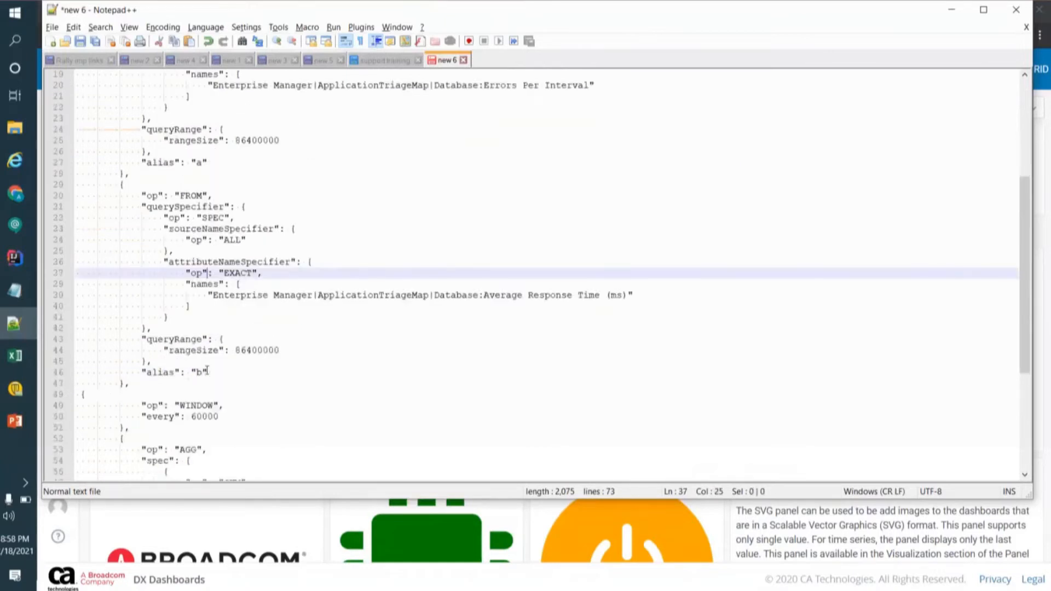
left_click(199, 373)
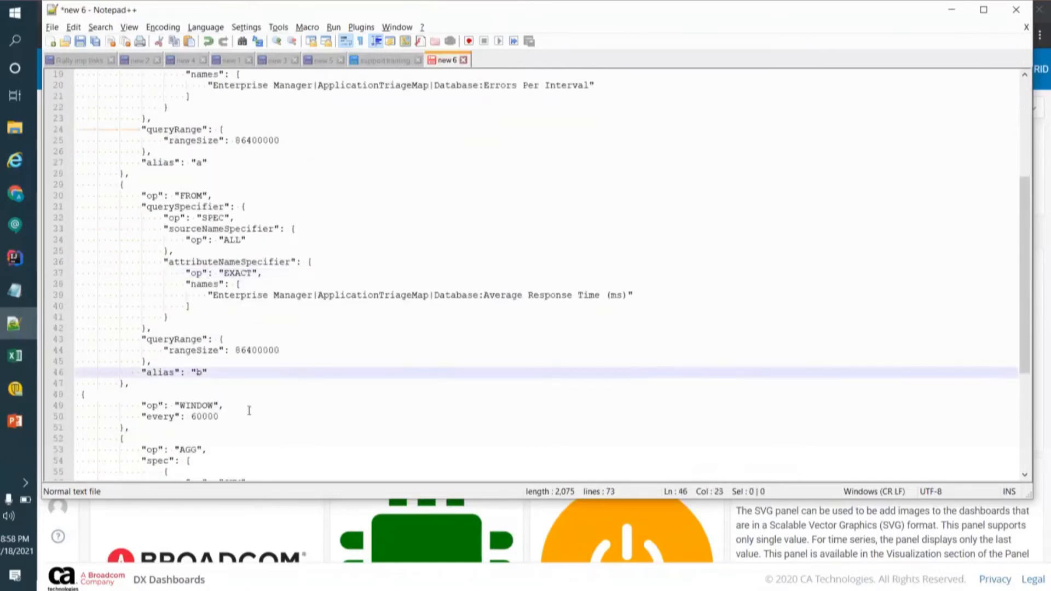
Examine the AGG block's SUM and MEAN operations and the MAP block's formula with its Health output name
scroll(249, 410, "down", 5)
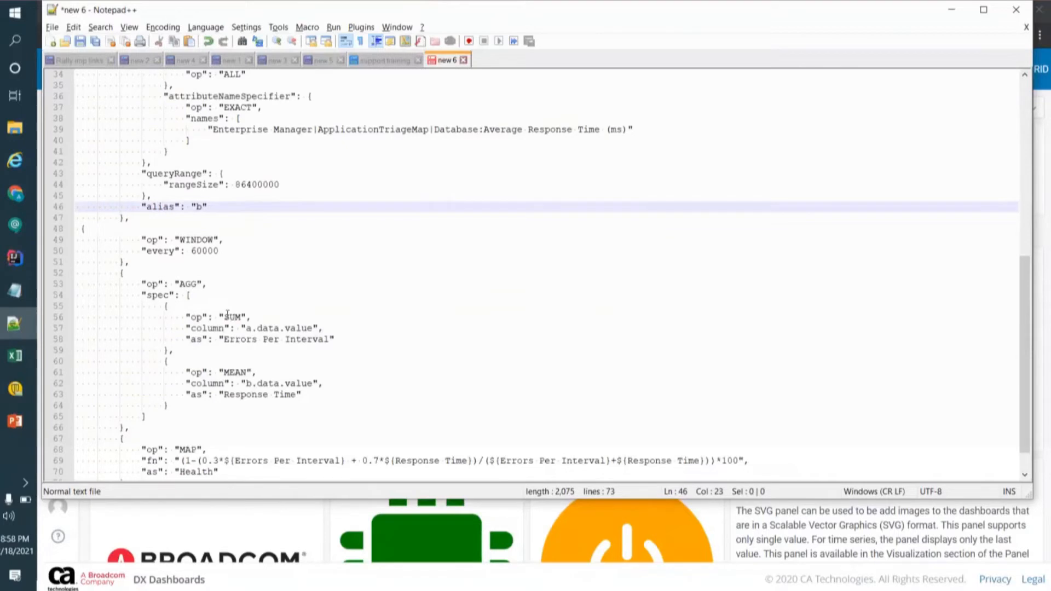
double_click(243, 318)
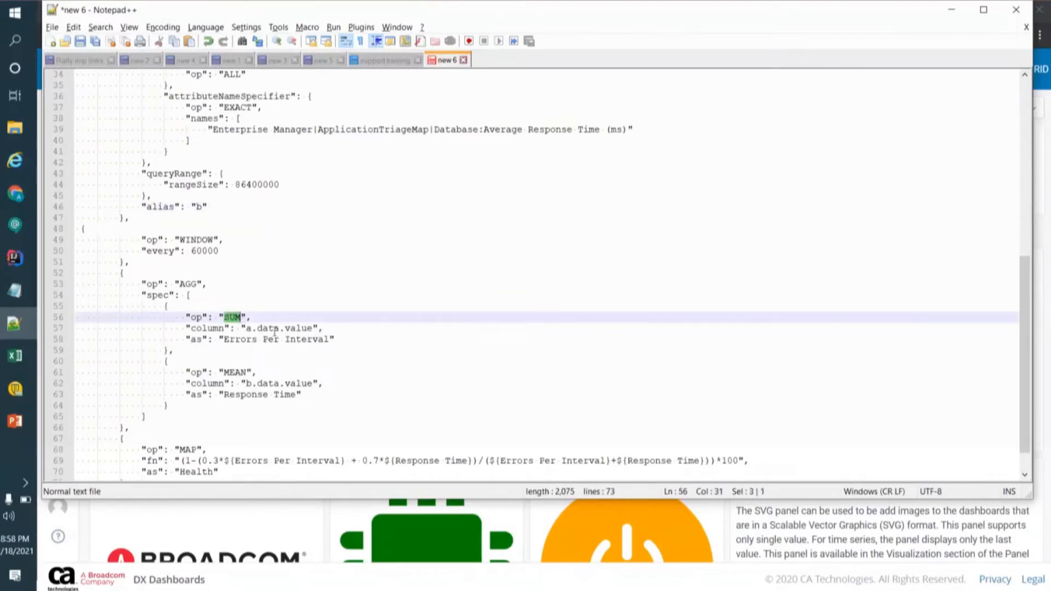
double_click(235, 373)
left_click_drag(241, 395, 273, 399)
scroll(274, 398, "down", 1)
left_click_drag(180, 427, 749, 428)
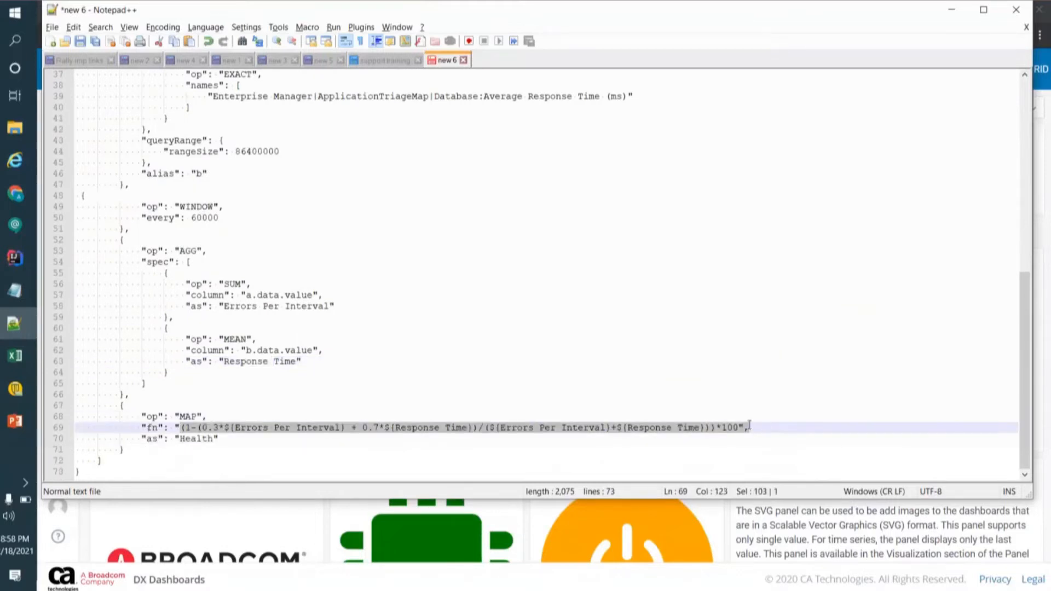
left_click(204, 442)
double_click(203, 440)
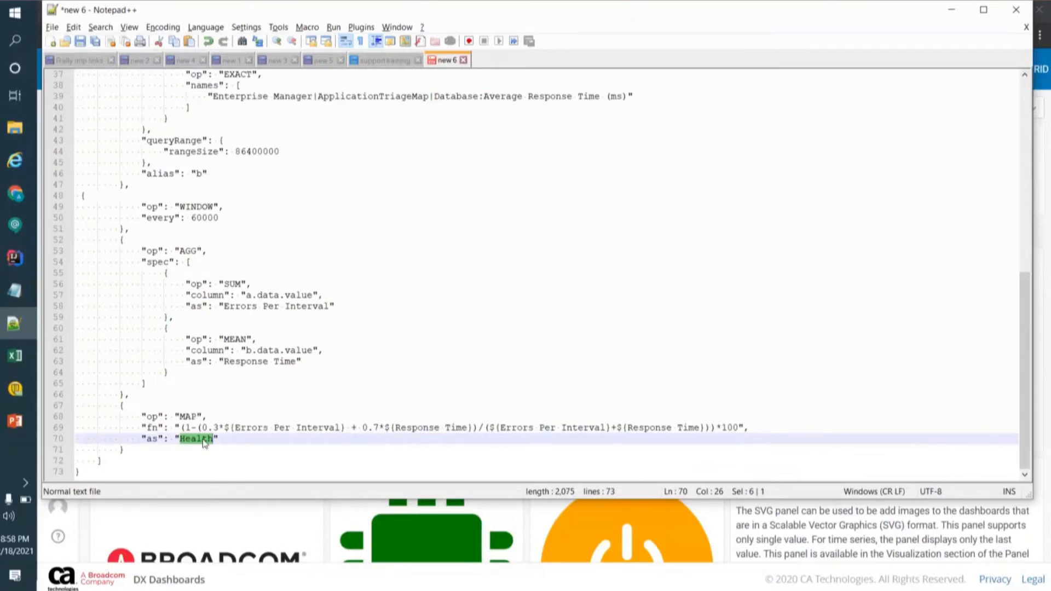
Switch back to DX Dashboards and create a new dashboard, discarding the unsaved changes to the What's New dashboard
key("alt+Tab")
mouse_move(62, 148)
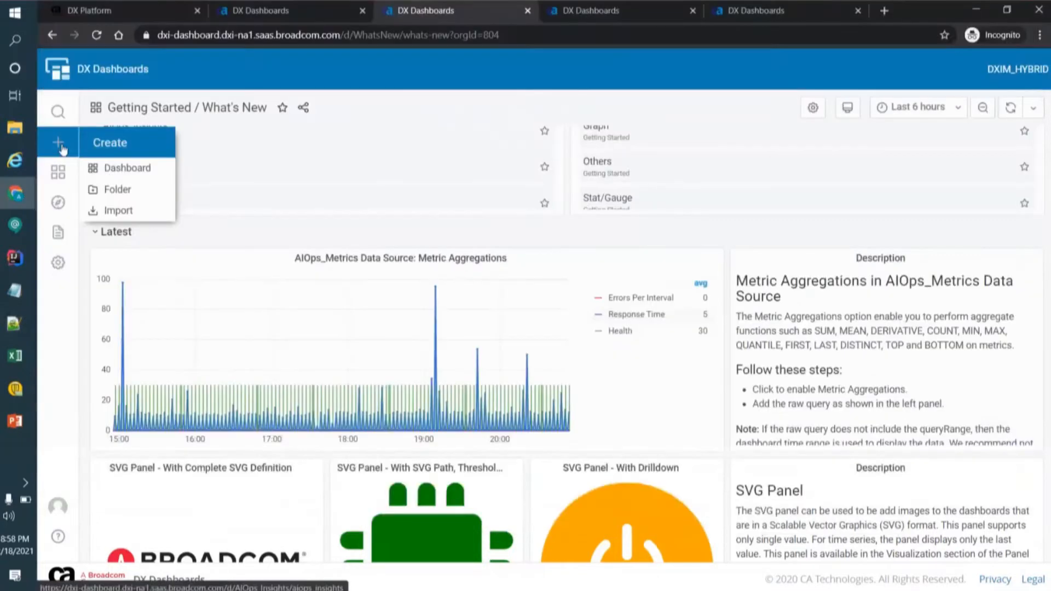
left_click(123, 167)
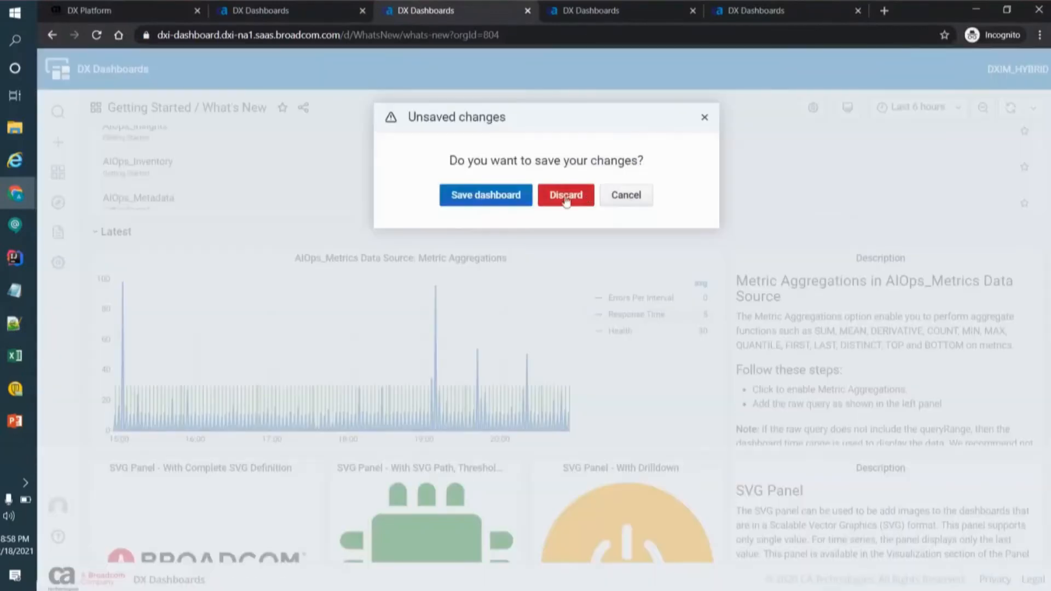
left_click(566, 198)
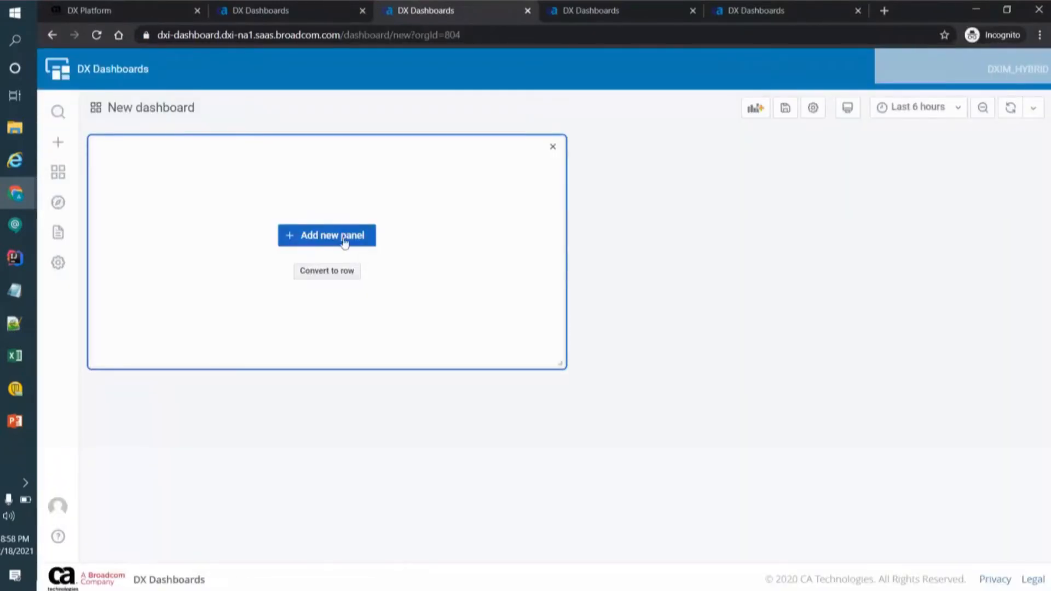
Add a new panel to the dashboard and set its query data source to AIOps_Metrics
left_click(344, 236)
left_click(200, 354)
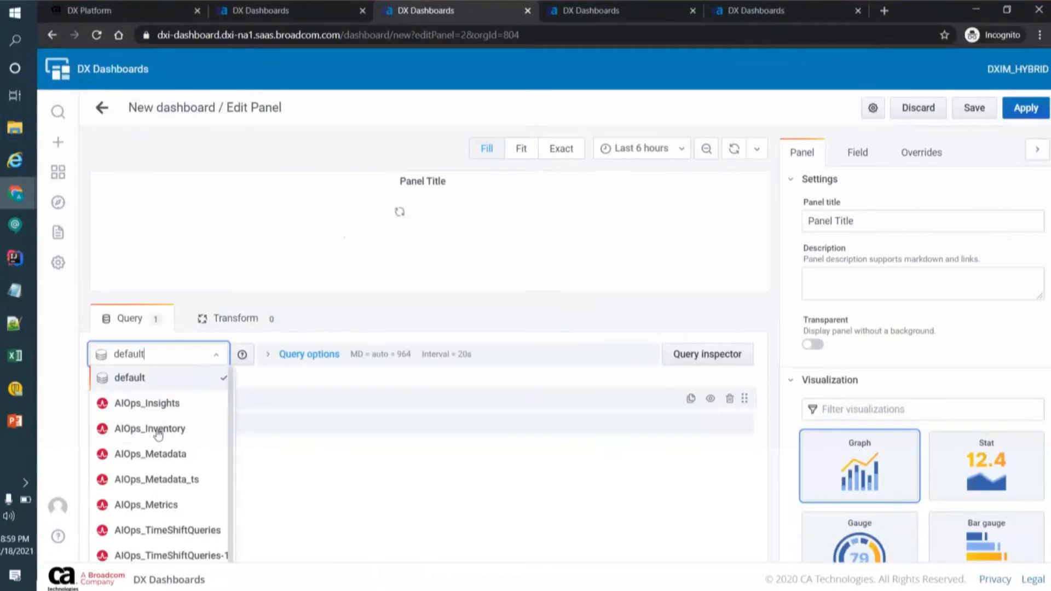
left_click(181, 511)
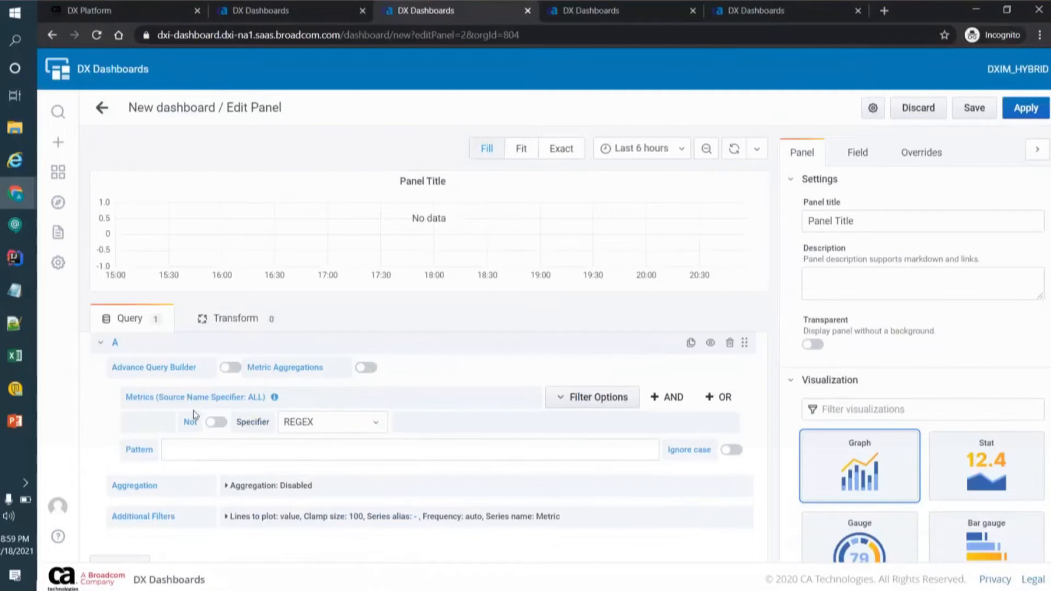
Enable Metric Aggregations for query A and place the cursor in the empty Raw Query field
left_click(183, 450)
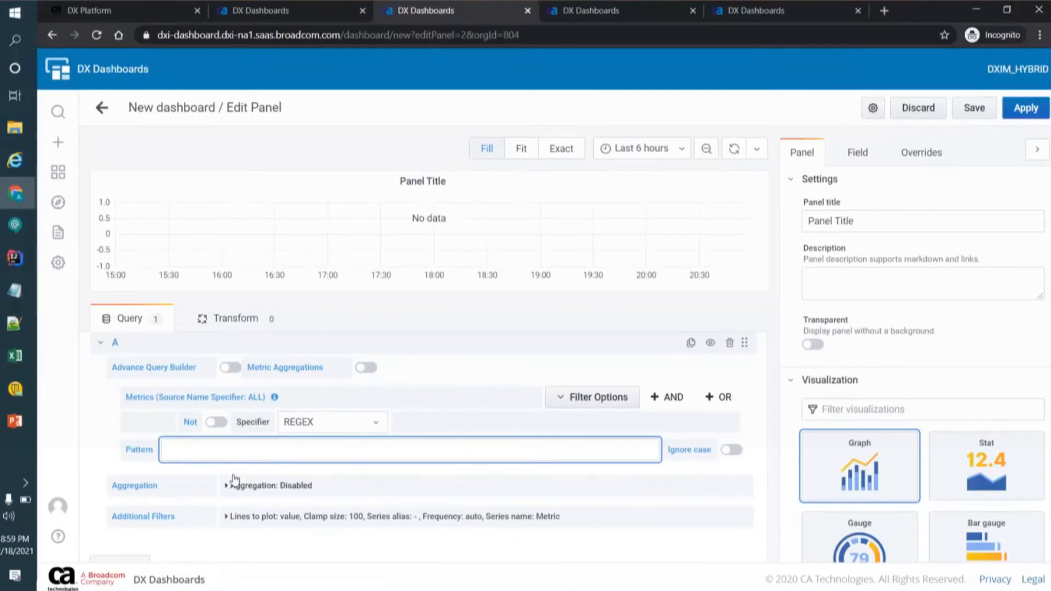
left_click(368, 368)
left_click(171, 465)
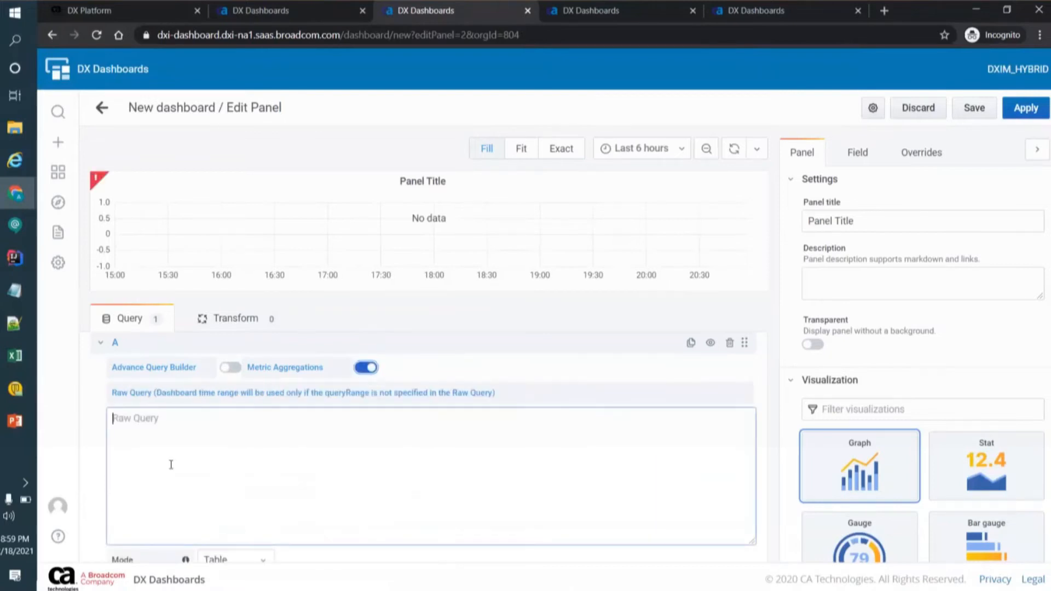
Copy the complete JSON query from the new 6 file in Notepad++ and paste it into the Raw Query field in DX Dashboards
key("alt+Tab")
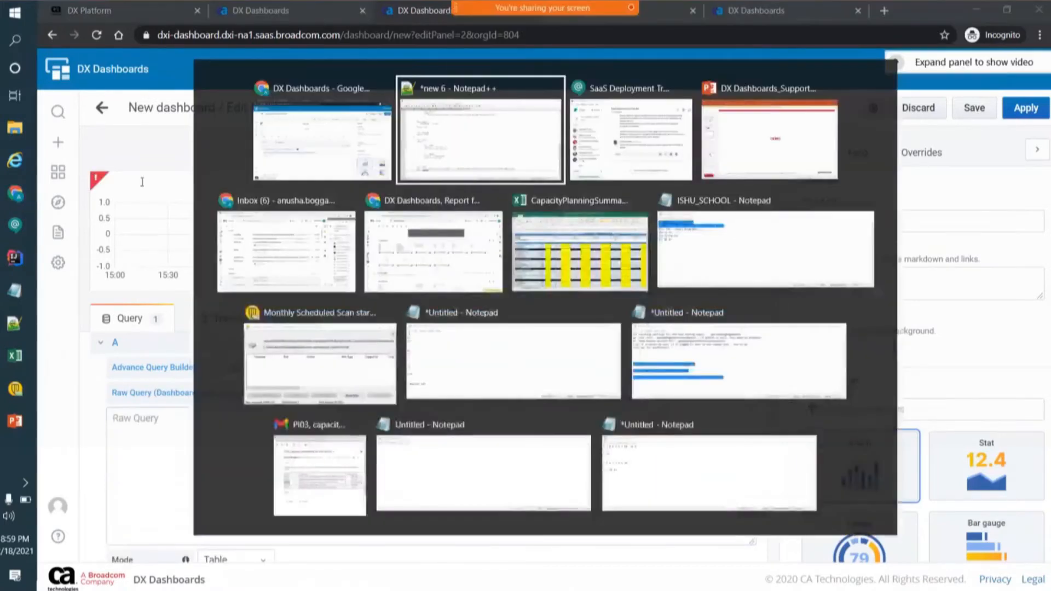
scroll(70, 122, "up", 5)
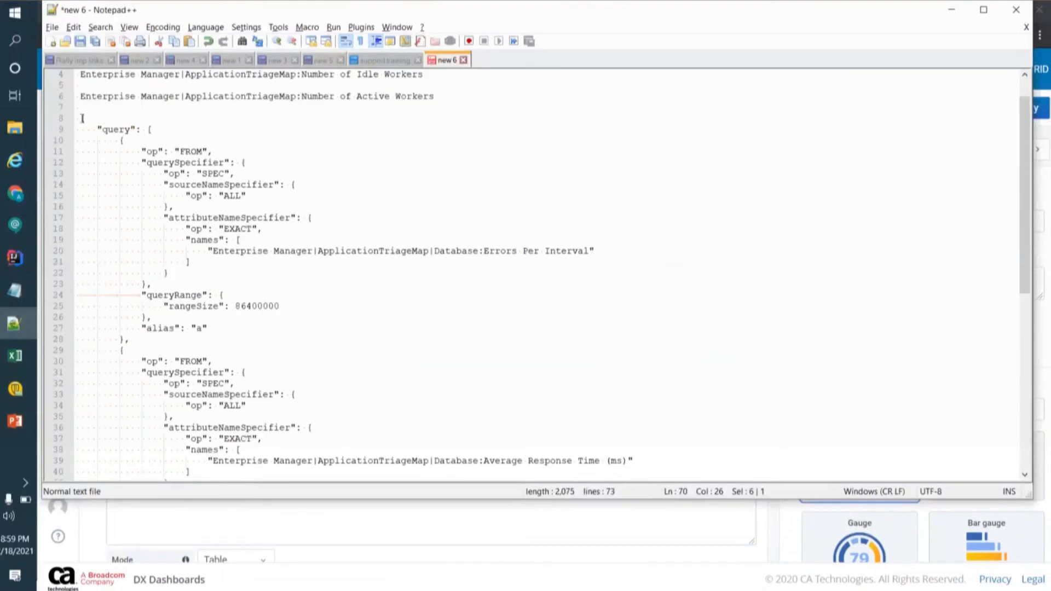
left_click_drag(82, 118, 177, 560)
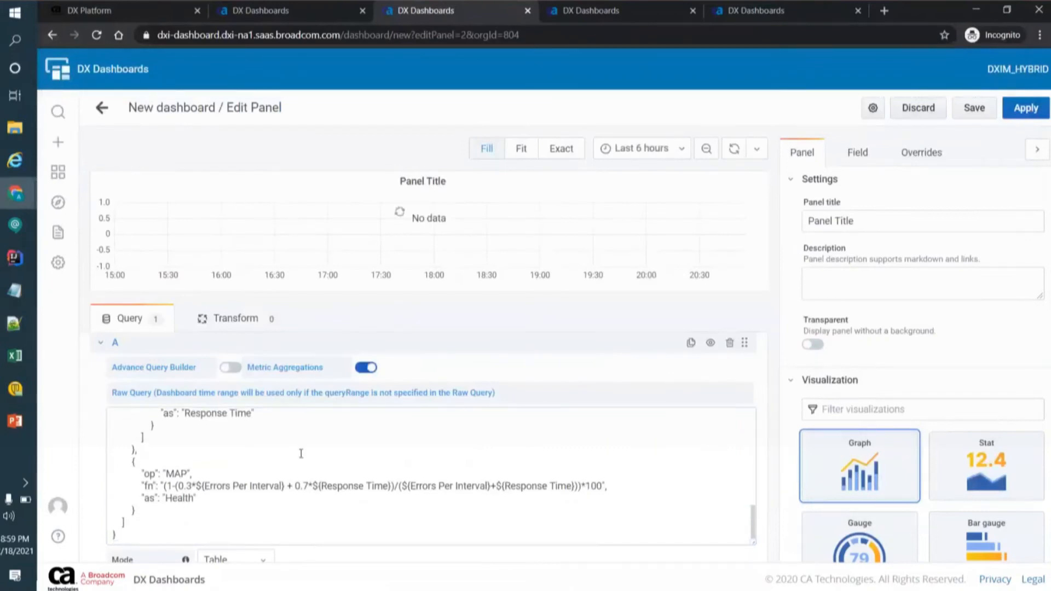
Set query A's mode to Time Series and use window.timeend as the X-axis
scroll(300, 454, "down", 1)
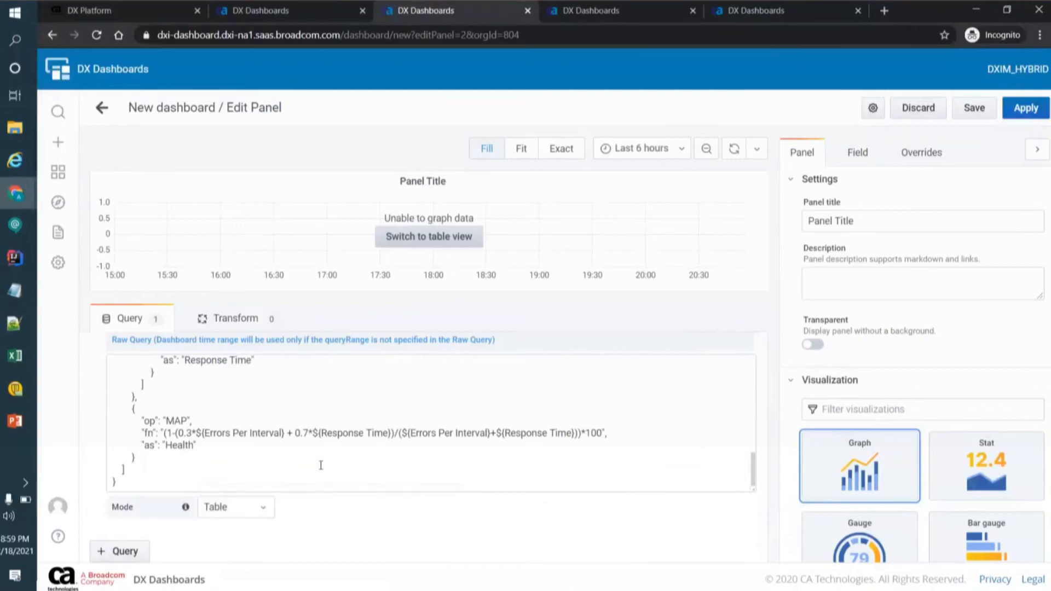
left_click(239, 512)
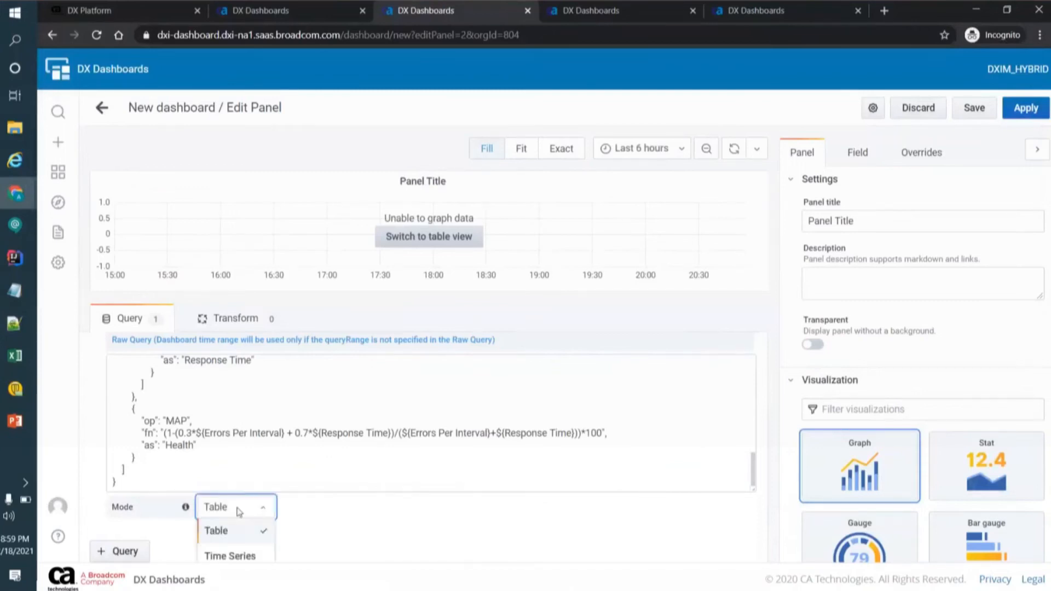
left_click(234, 549)
scroll(481, 512, "down", 2)
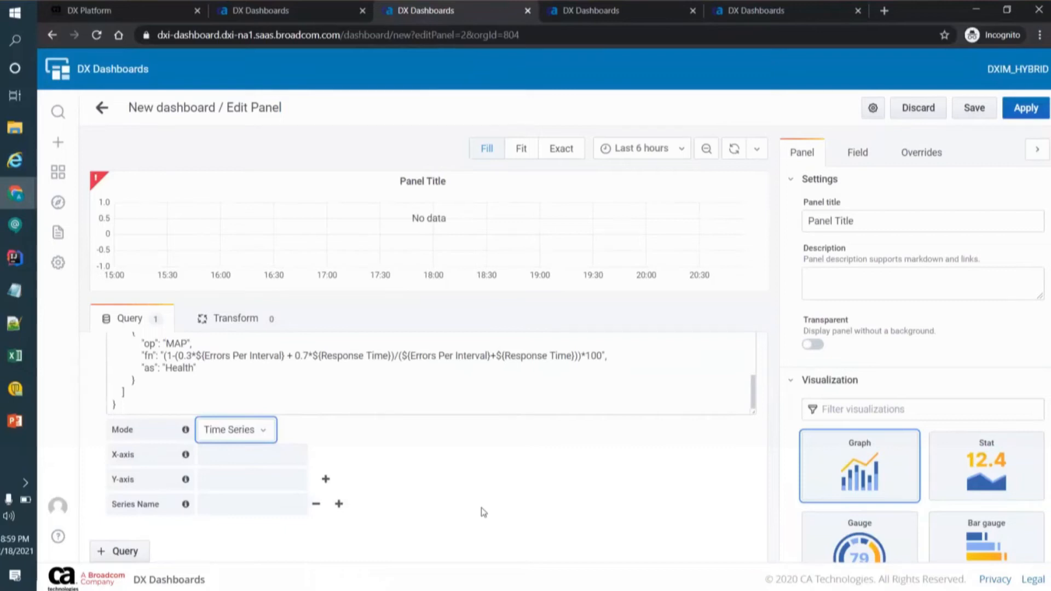
left_click(273, 459)
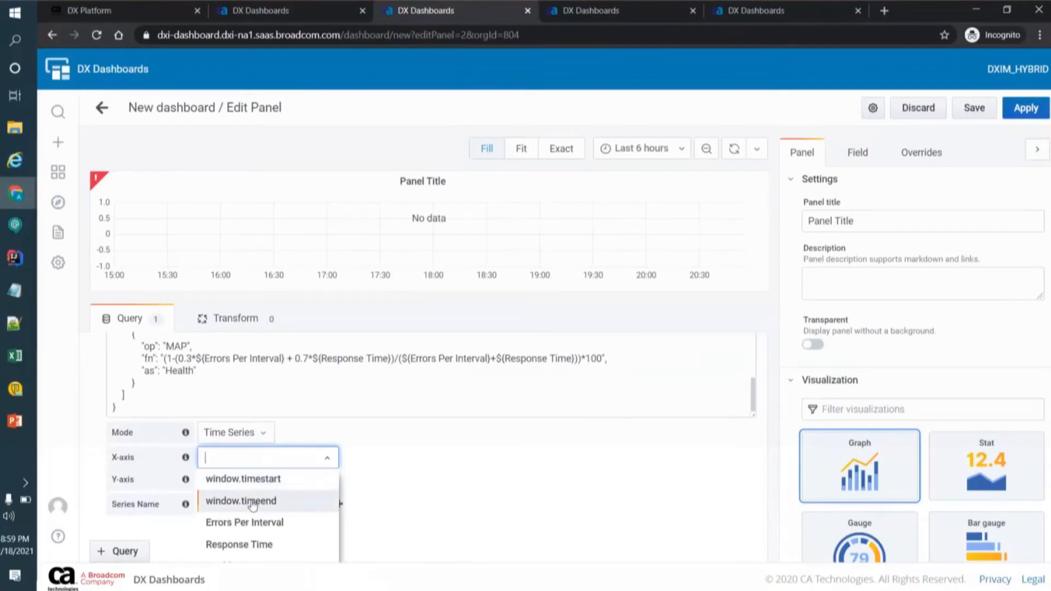
left_click(252, 504)
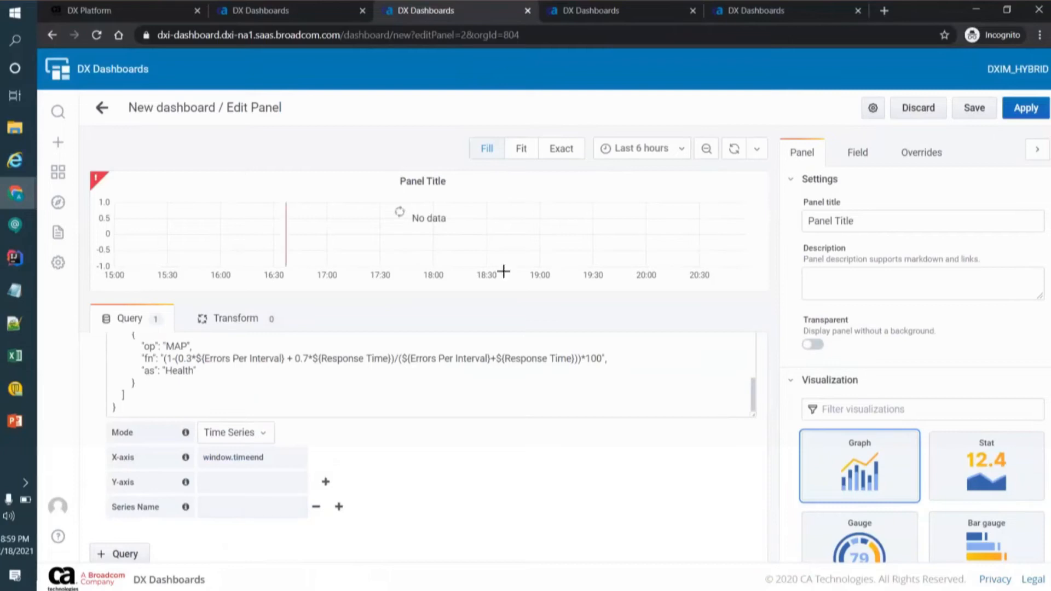
Add Errors Per Interval, Response Time and Health as the Y-axis values, and enlarge the graph preview area
left_click(257, 492)
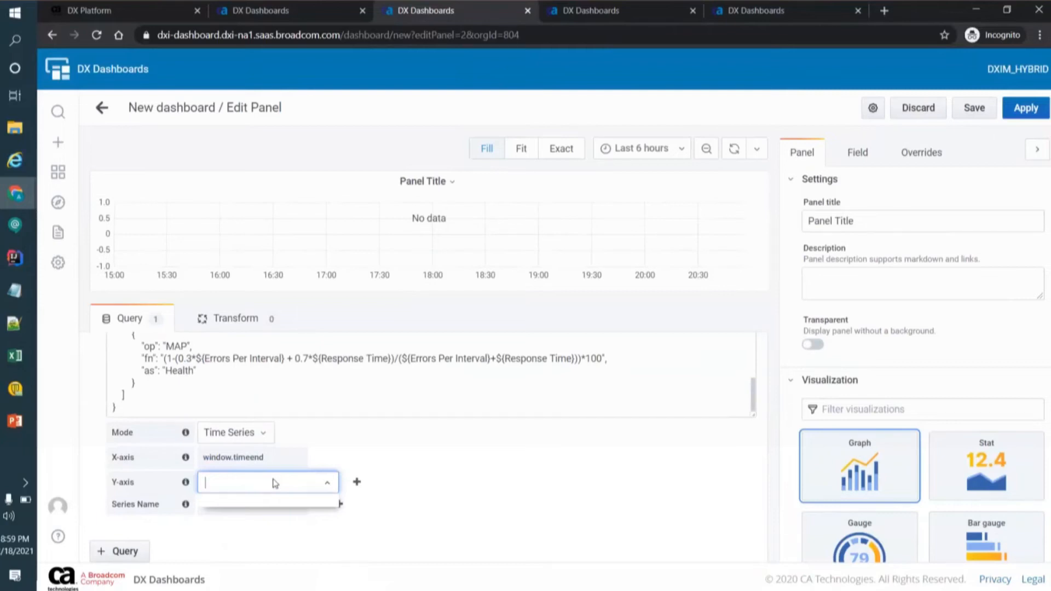
left_click(281, 553)
left_click(325, 484)
left_click(437, 482)
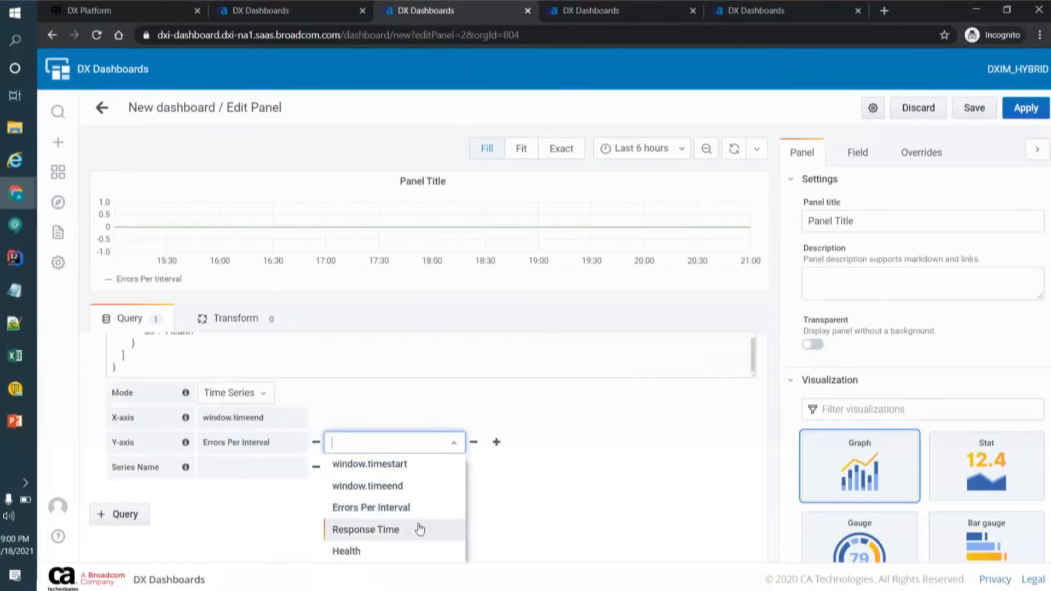
left_click(420, 529)
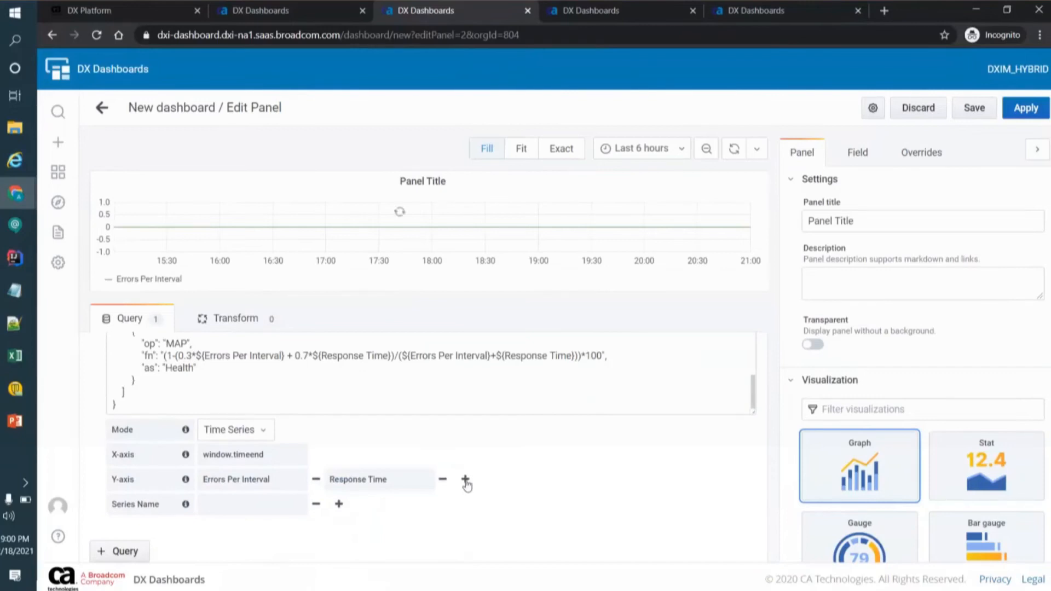
left_click(465, 480)
left_click(496, 481)
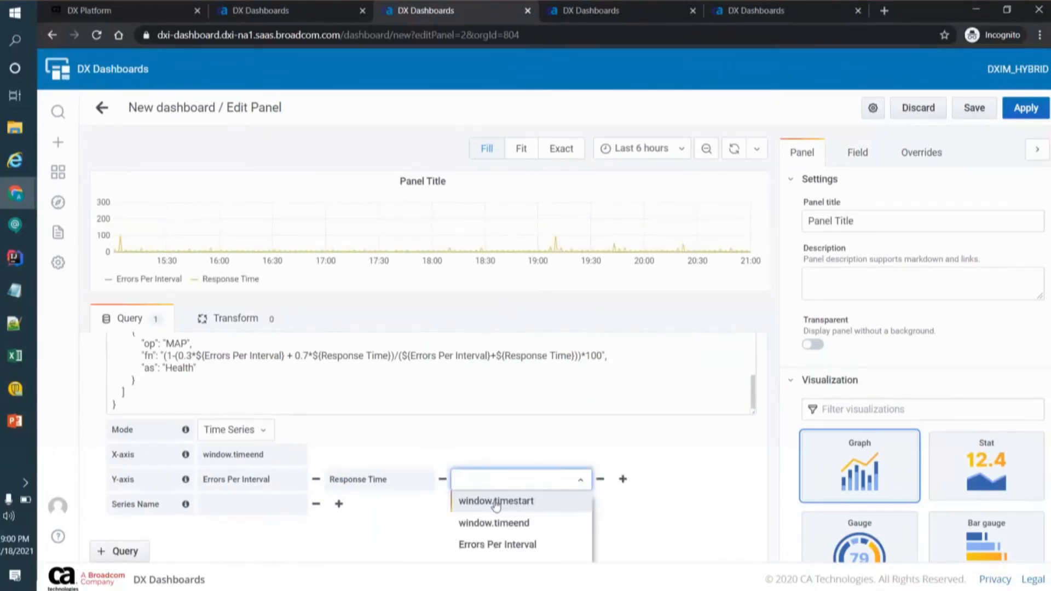
type("heal")
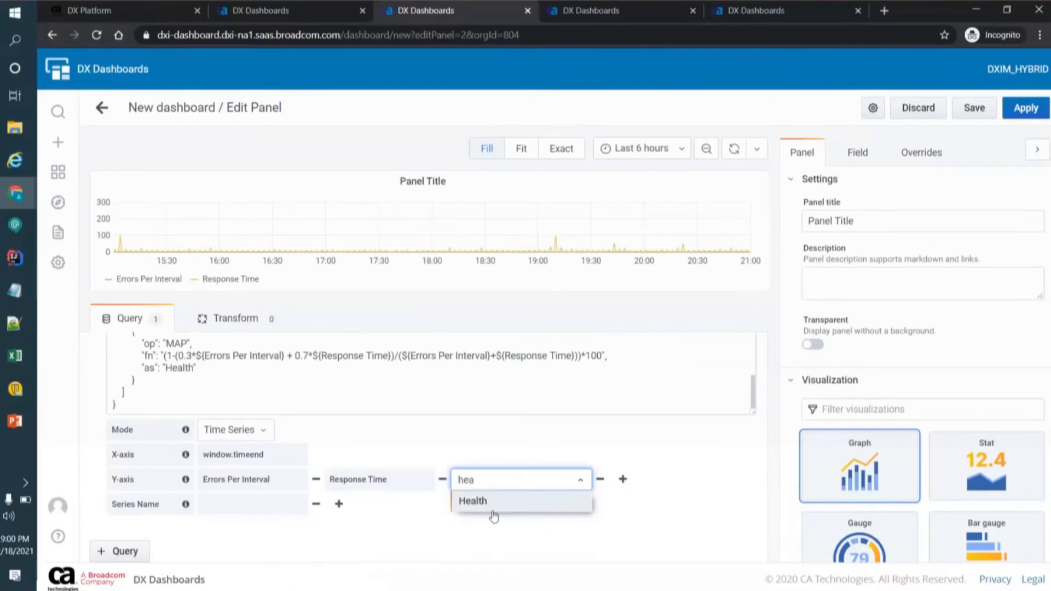
left_click(493, 500)
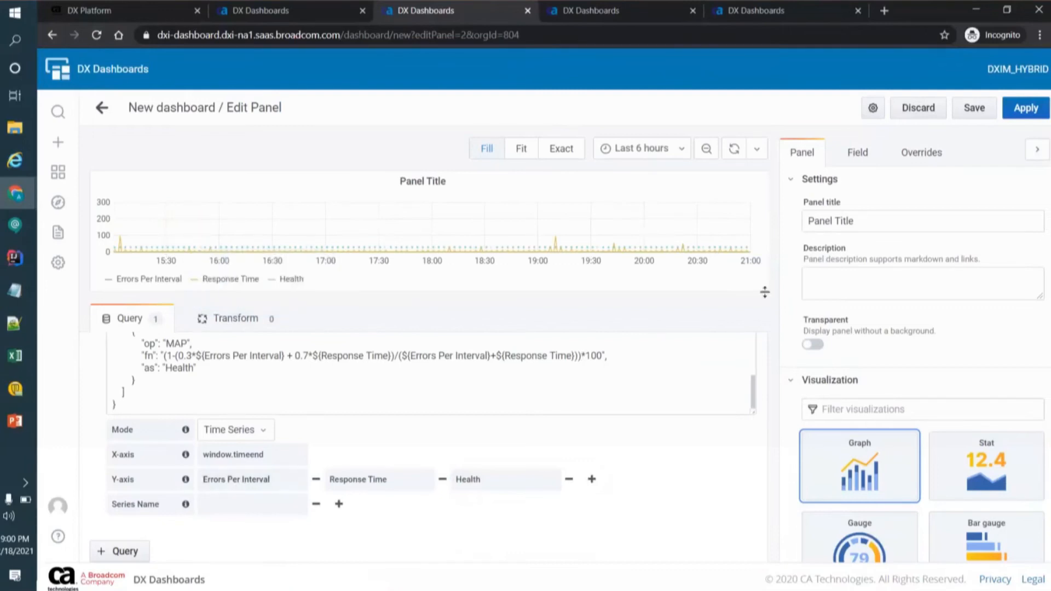
left_click_drag(765, 312, 257, 387)
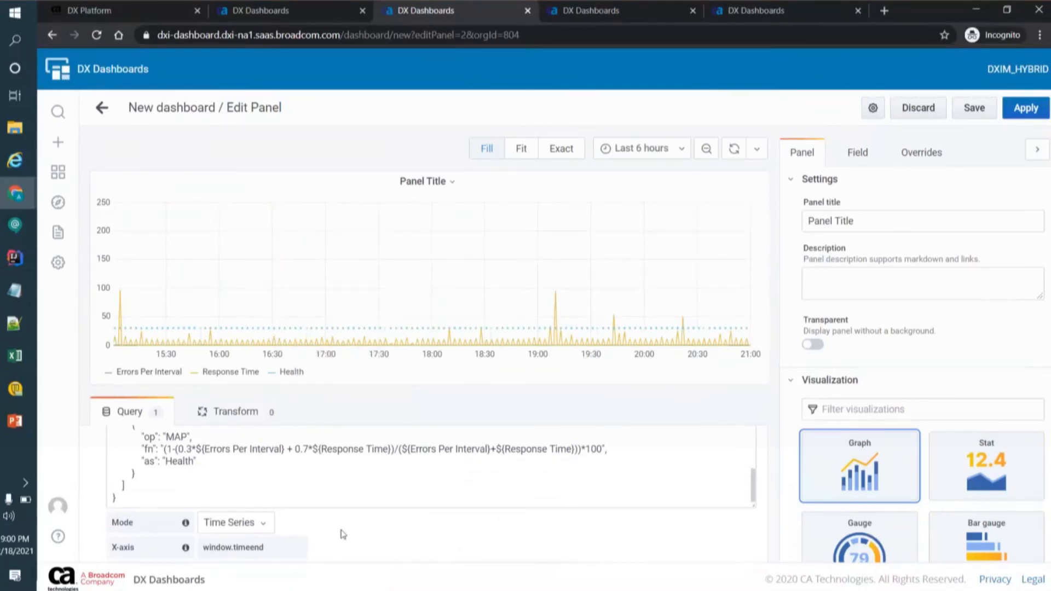
Set query A's mode to Table and switch the panel preview to the table view
scroll(342, 534, "down", 2)
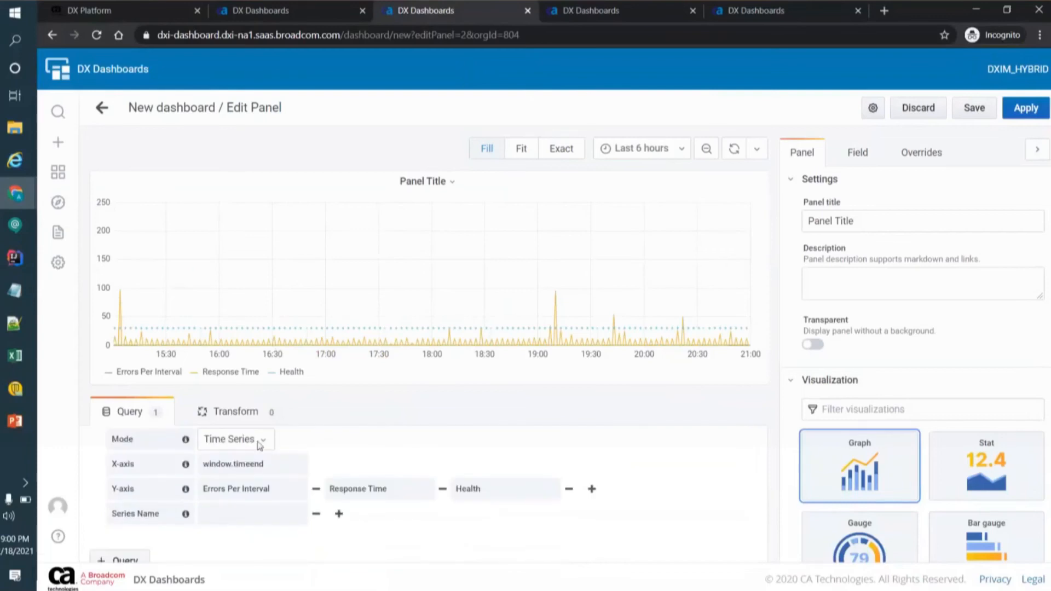
left_click(259, 446)
left_click(230, 467)
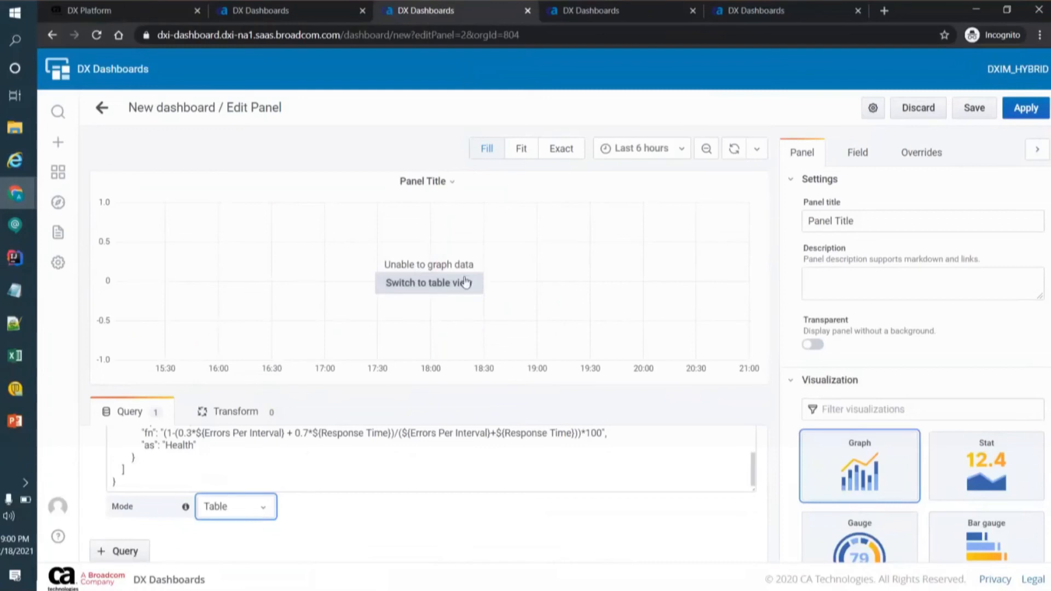
left_click(433, 286)
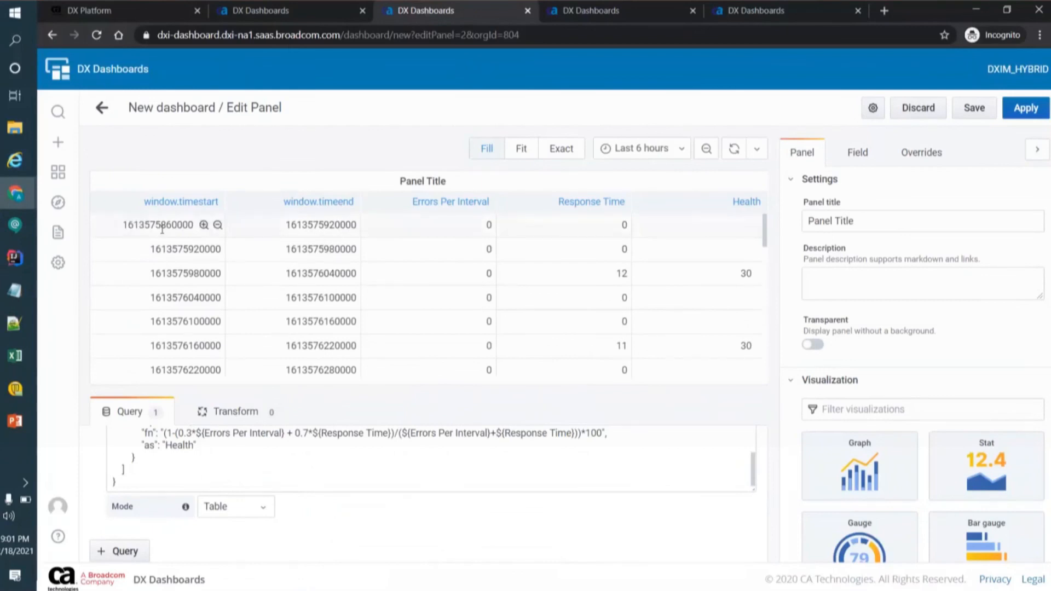
Open the table's field options and look back through the raw query above the MAP block
left_click(864, 154)
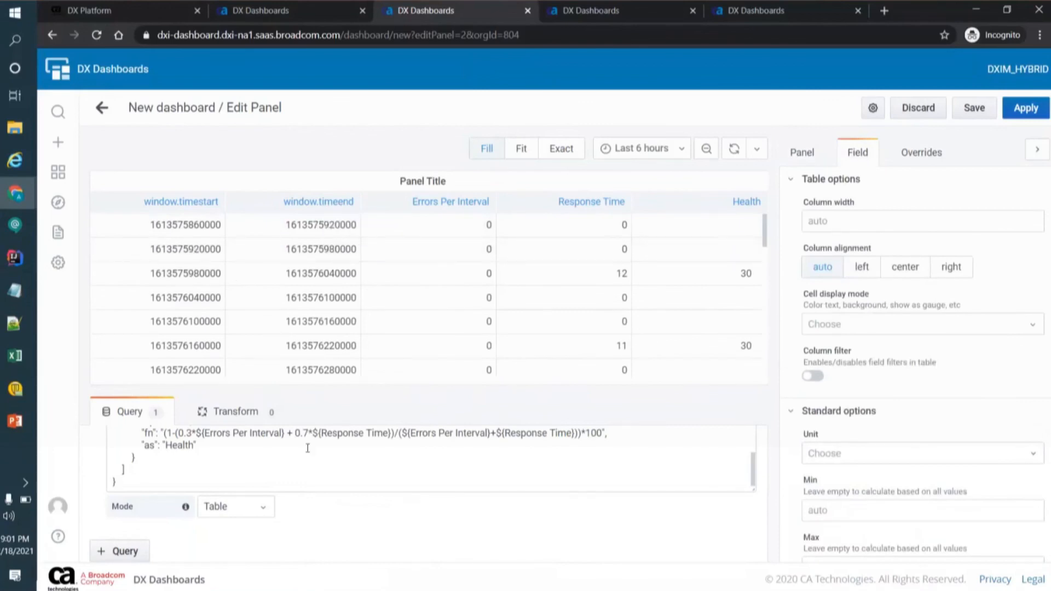
scroll(308, 448, "up", 3)
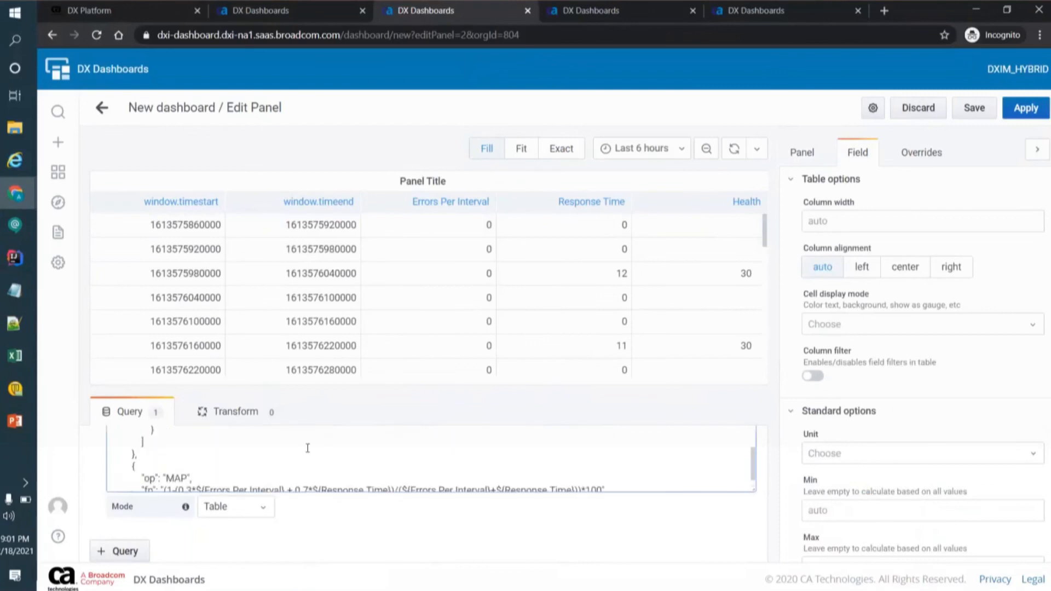
scroll(308, 447, "up", 10)
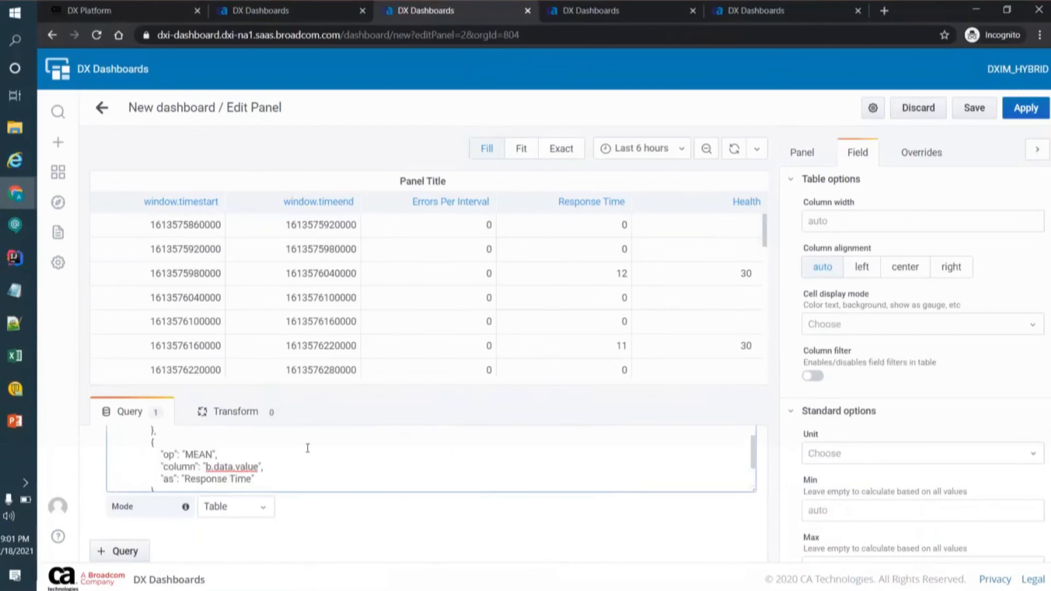